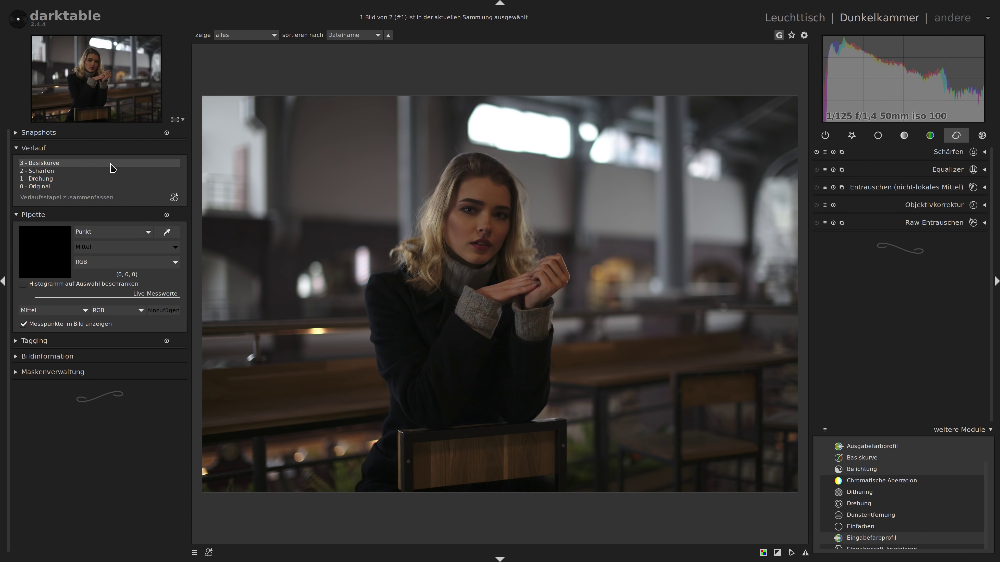
Compare history step 3 - Basiskurve with 0 - Original, then enable Objektivkorrektur lens correction.
{"action": "left_click", "coordinate": [36, 188]}
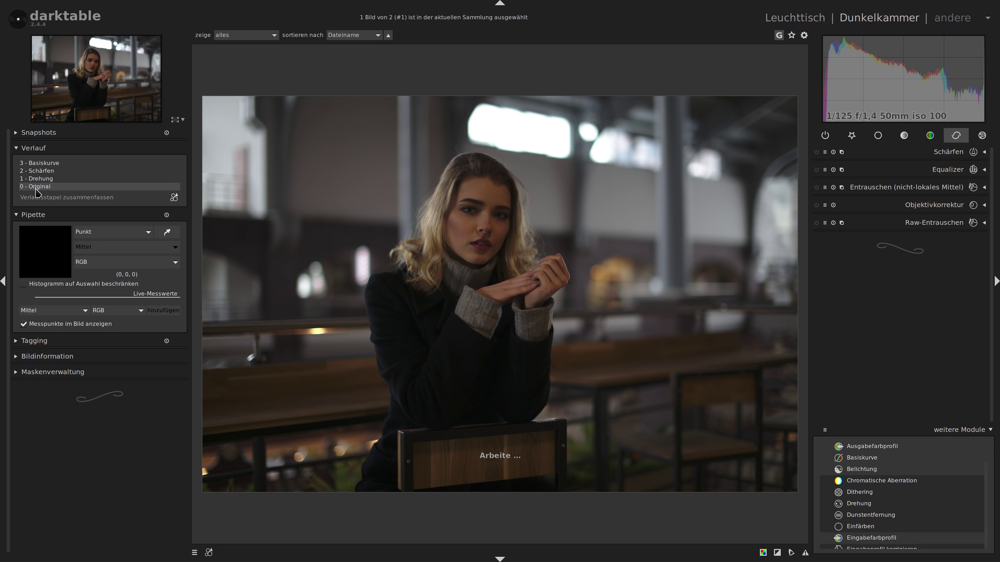
{"action": "left_click", "coordinate": [91, 164]}
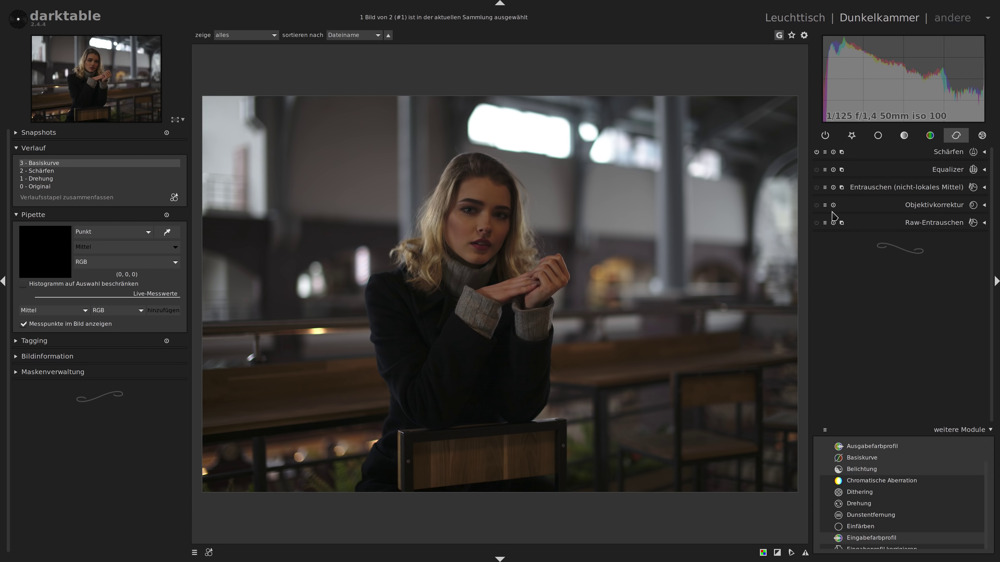
{"action": "left_click", "coordinate": [817, 205]}
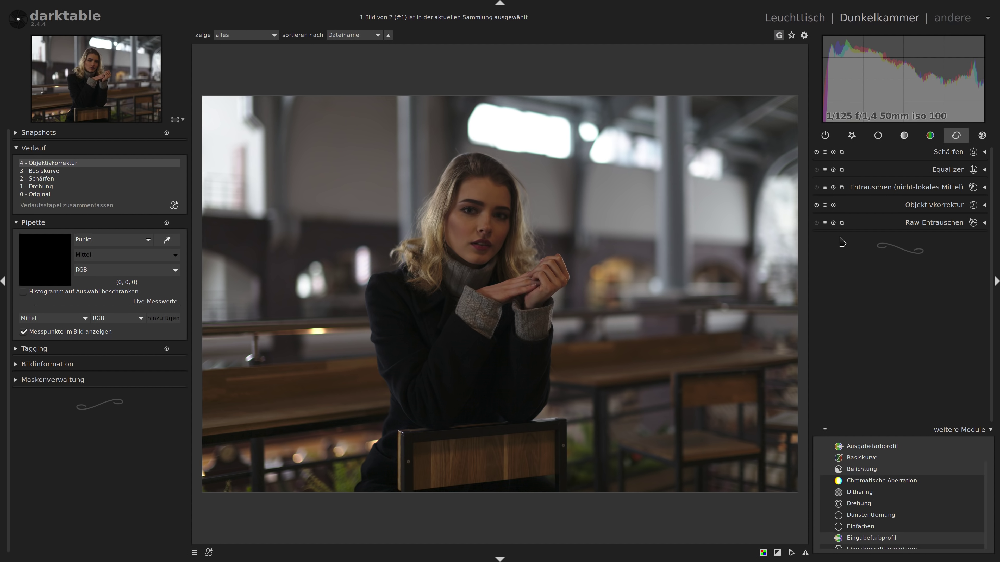
Enable Belichtung in the Basisgruppe and apply its Magic Lantern-Standard preset.
{"action": "left_click", "coordinate": [877, 141]}
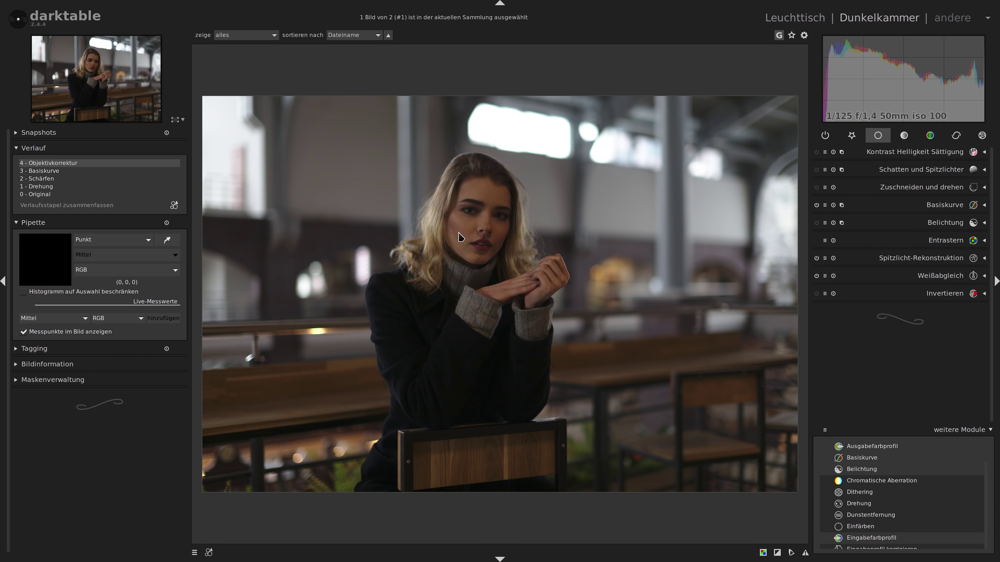
{"action": "left_click", "coordinate": [816, 223]}
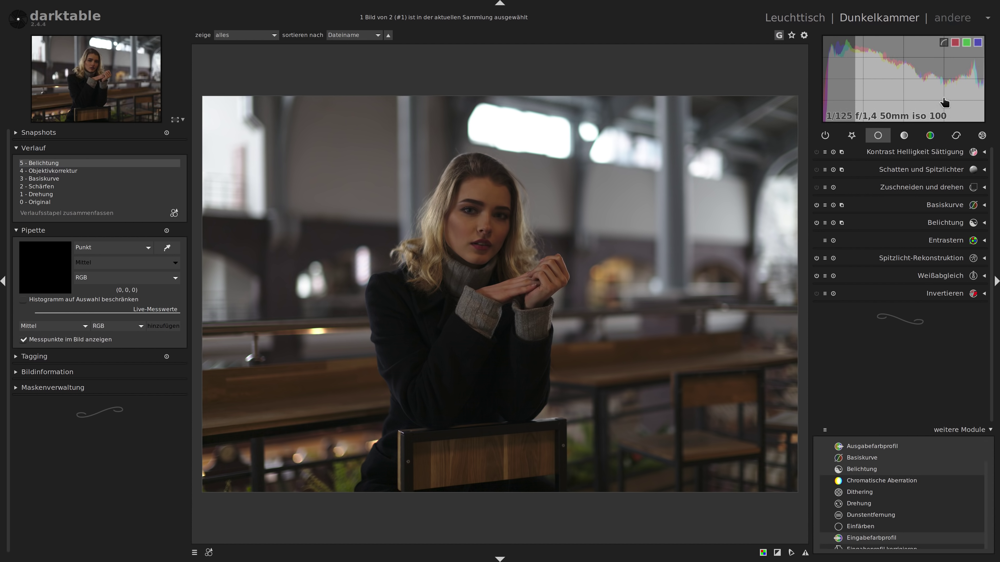
{"action": "left_click", "coordinate": [826, 223]}
{"action": "left_click", "coordinate": [835, 235]}
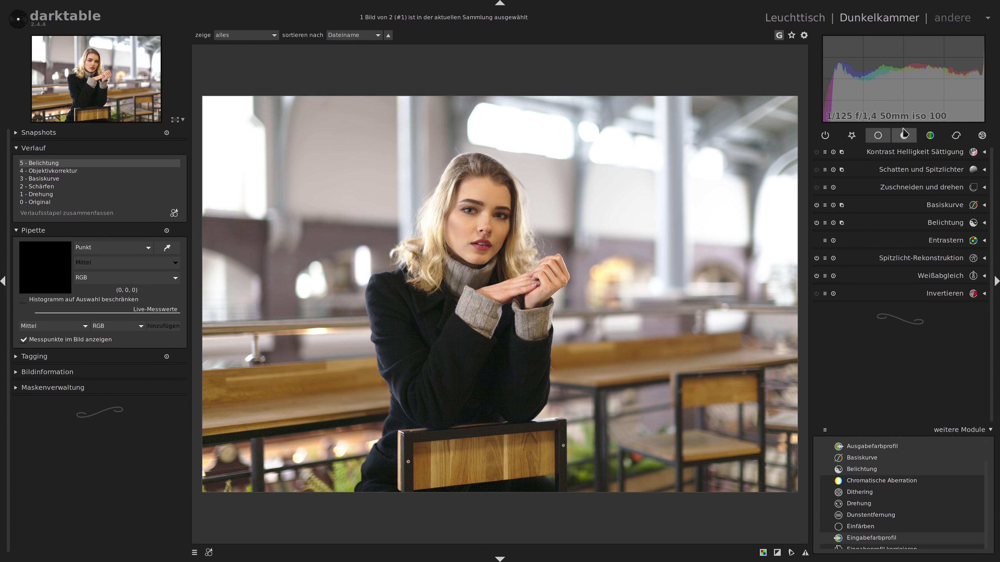
Apply auto Werte levels, then compare 0 - Original against 6 - Werte.
{"action": "left_click", "coordinate": [905, 137]}
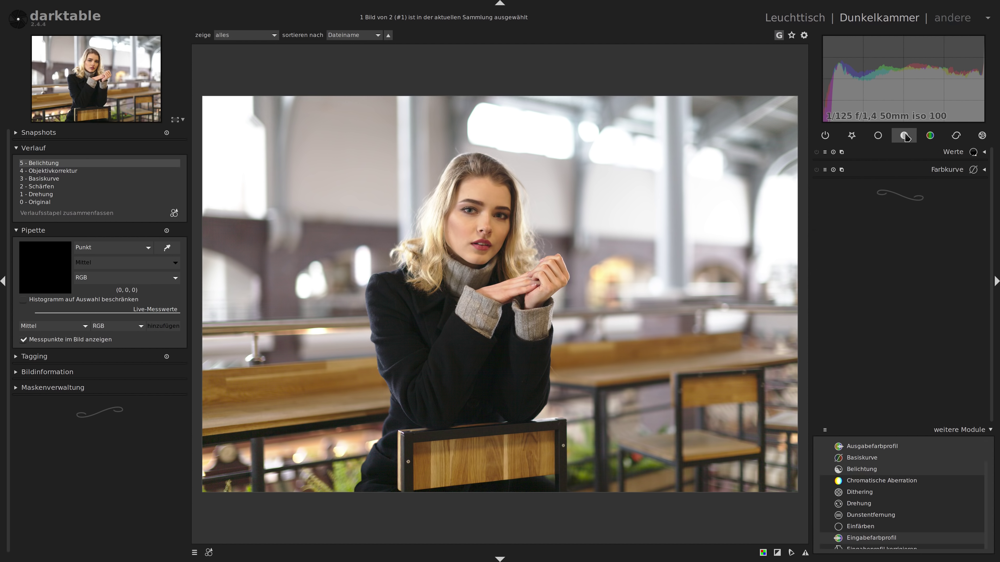
{"action": "left_click", "coordinate": [891, 155]}
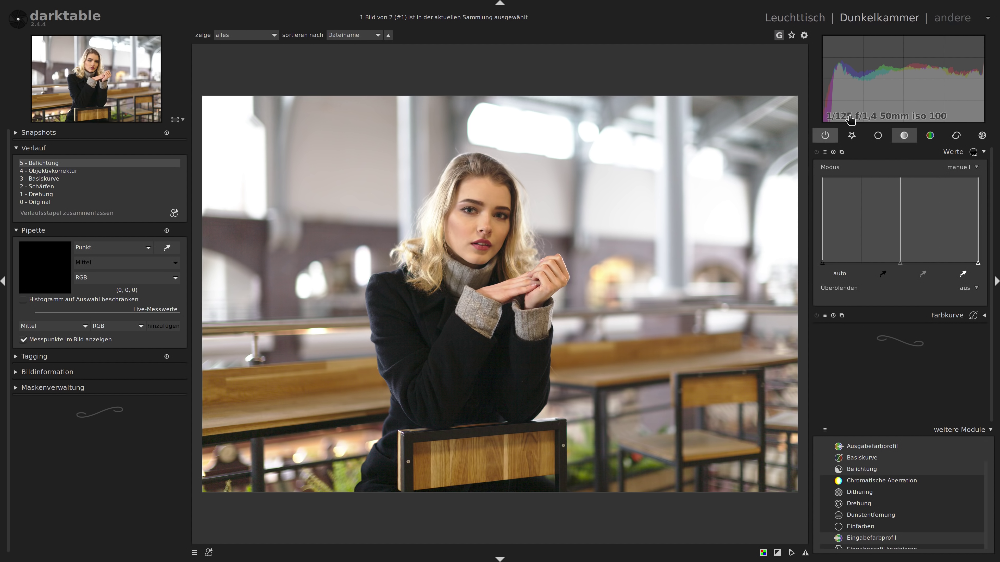
{"action": "left_click", "coordinate": [840, 274]}
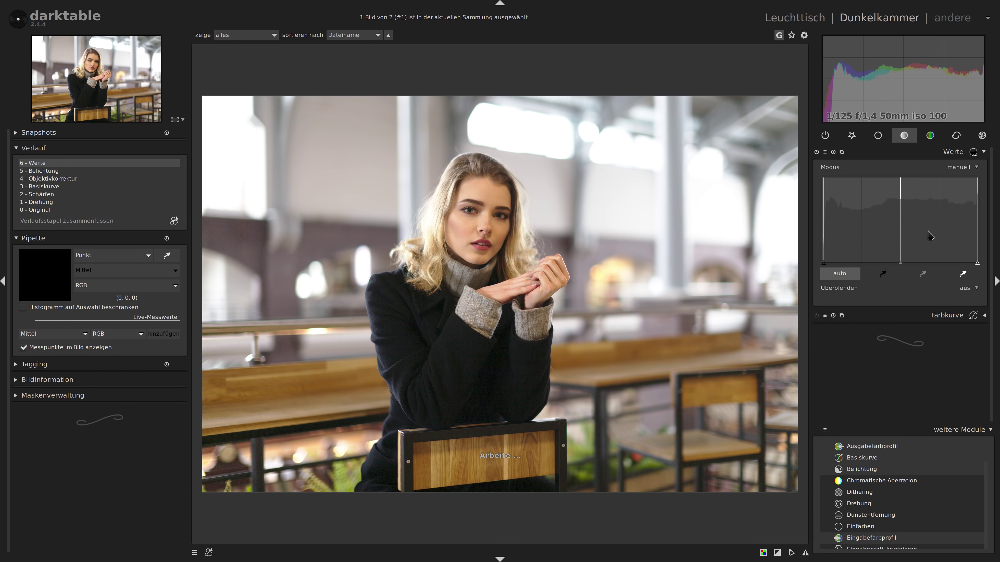
{"action": "left_click", "coordinate": [926, 154]}
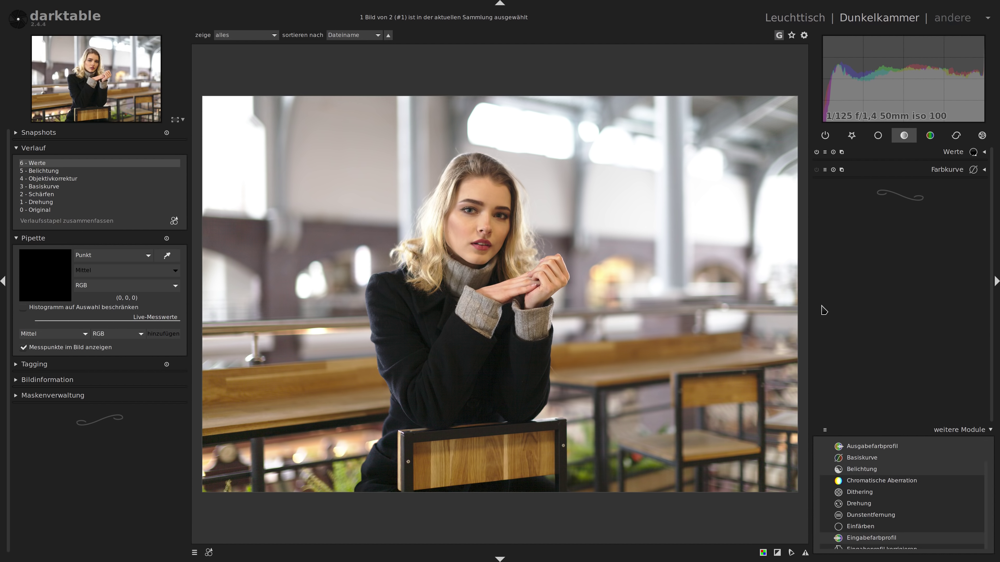
{"action": "left_click", "coordinate": [35, 212]}
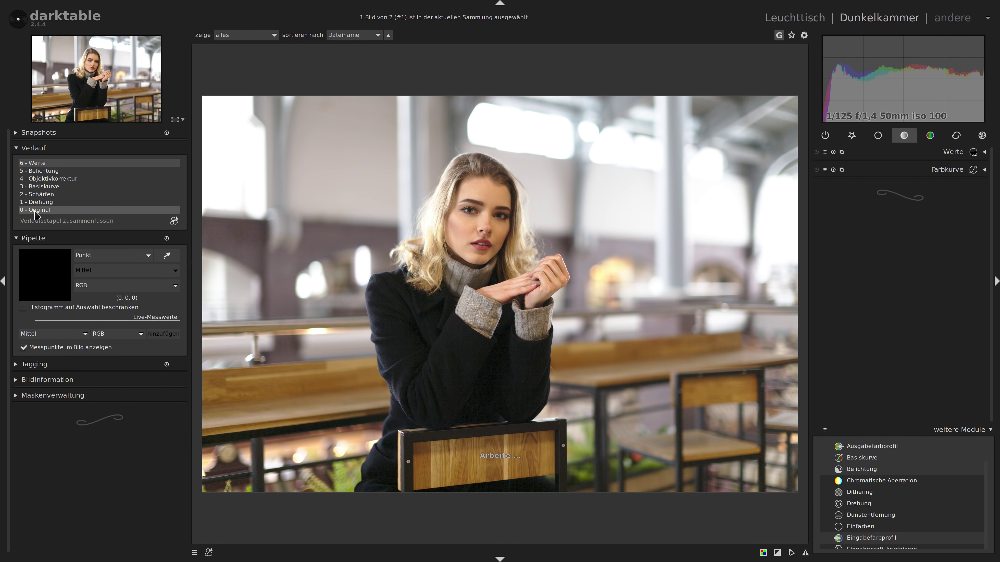
{"action": "left_click", "coordinate": [41, 164]}
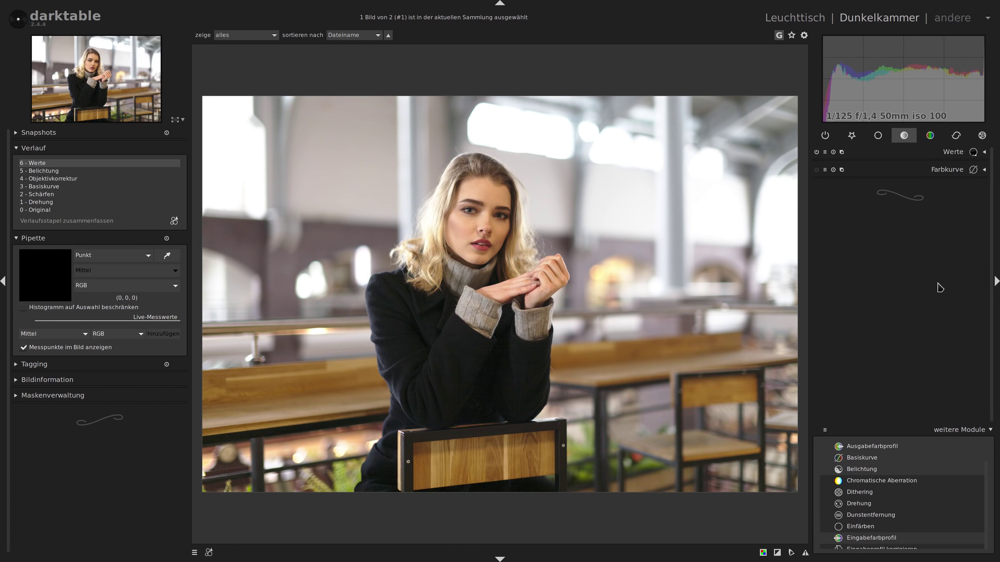
Try the IT8 Hautfarben and Helmholtz/Kohlrausch-monochrom Farb-Lookup-Tabelle presets, then reset the module.
{"action": "left_click", "coordinate": [937, 139]}
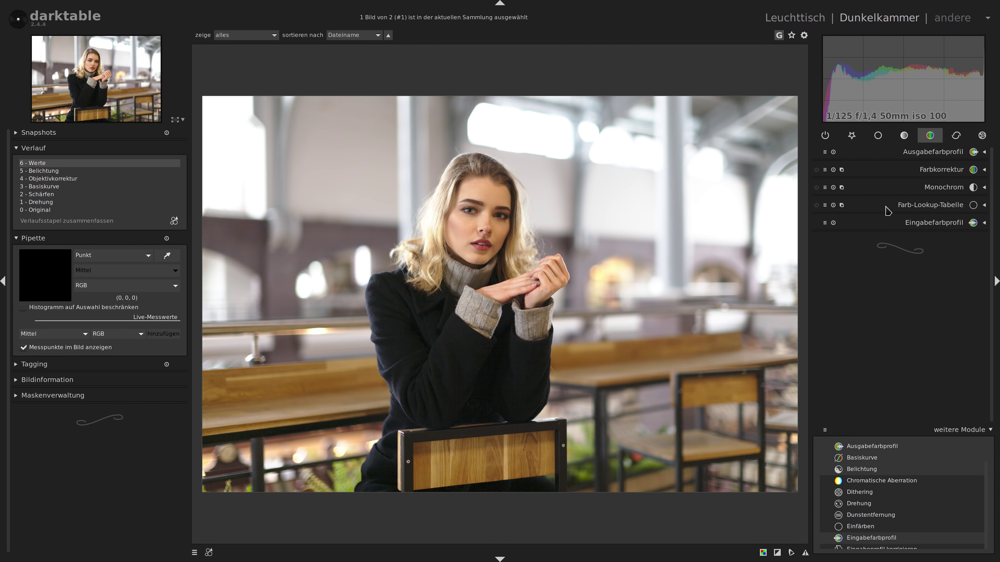
{"action": "left_click", "coordinate": [905, 206]}
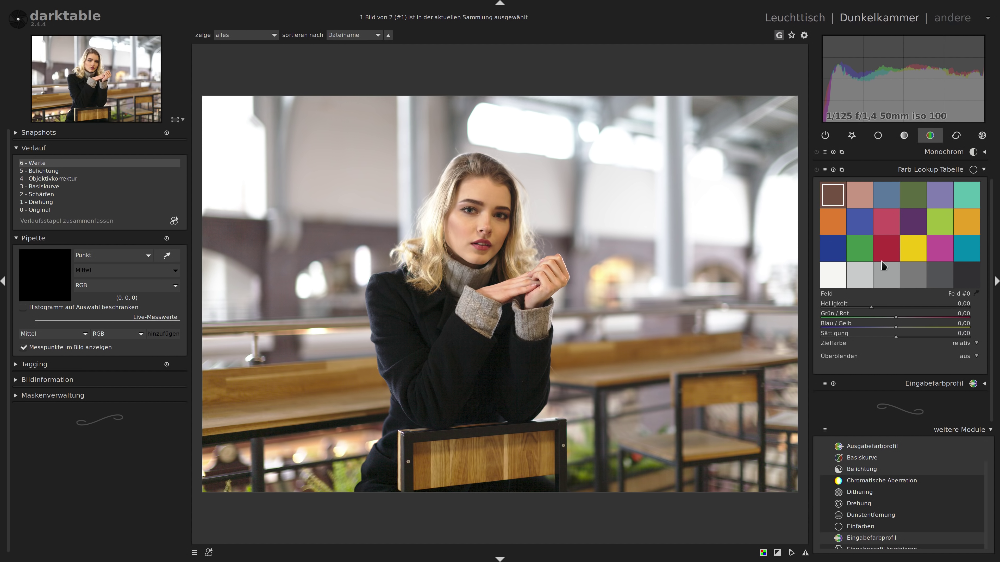
{"action": "left_click", "coordinate": [824, 170]}
{"action": "left_click", "coordinate": [833, 191]}
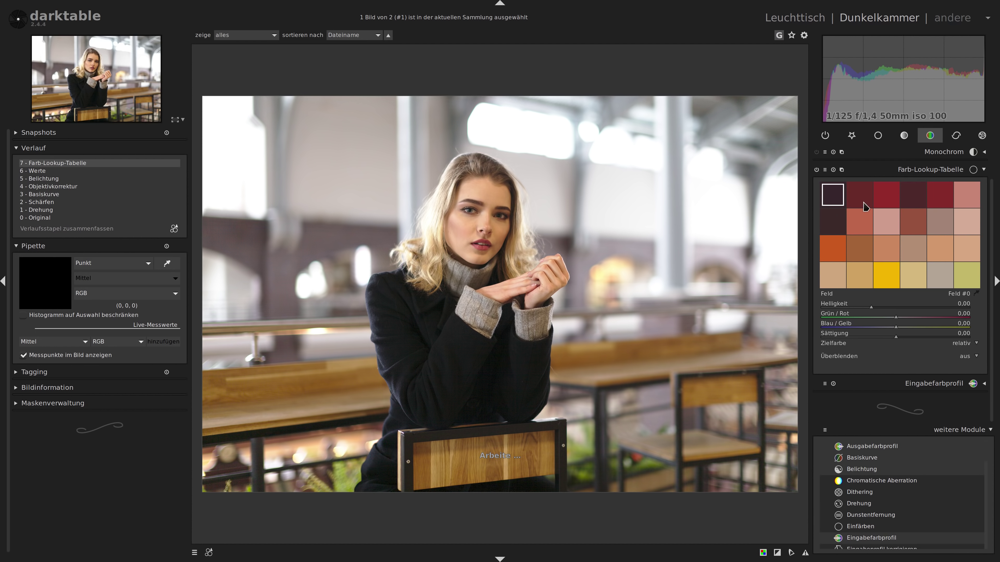
{"action": "left_click", "coordinate": [824, 170]}
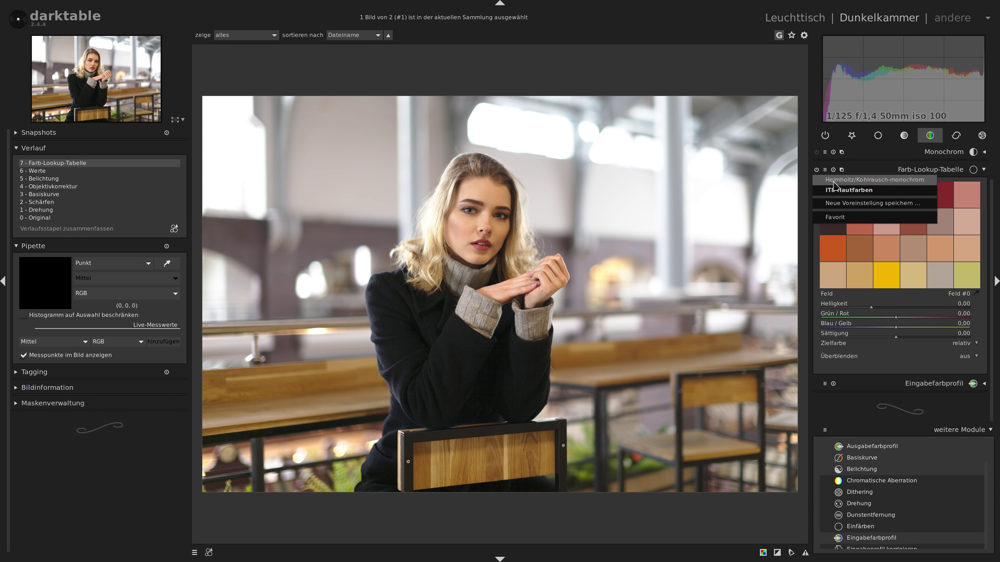
{"action": "left_click", "coordinate": [839, 180]}
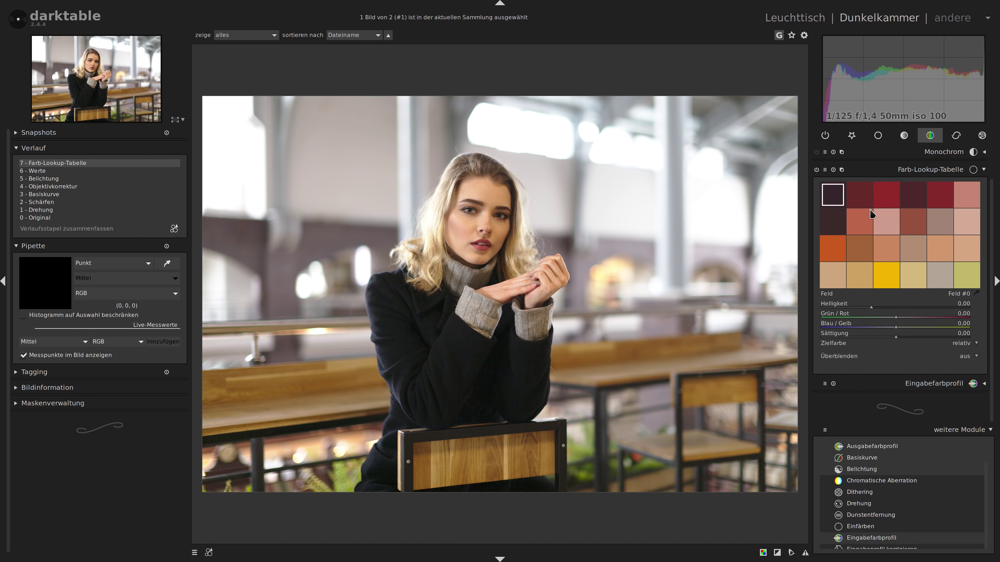
{"action": "left_click", "coordinate": [825, 170]}
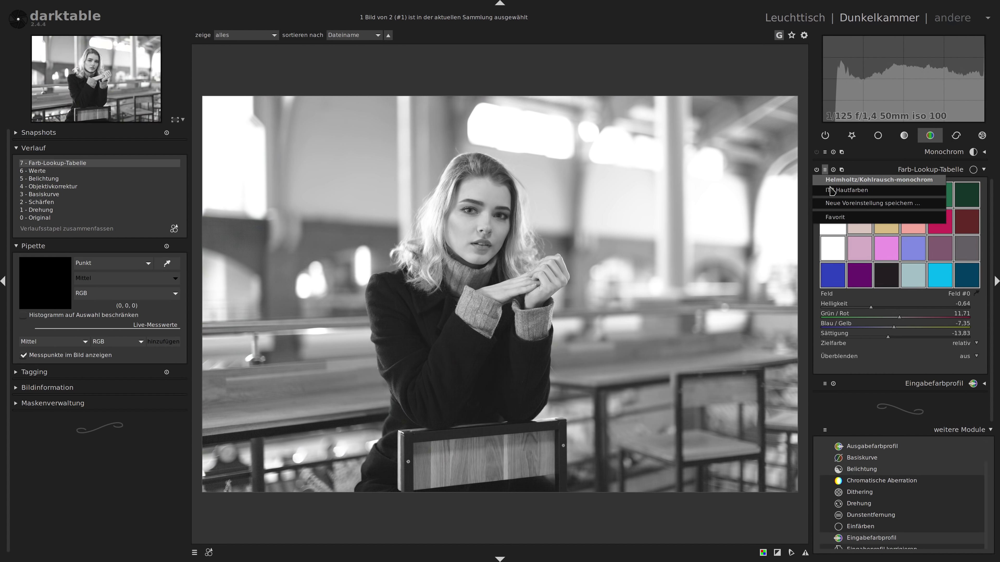
{"action": "left_click", "coordinate": [835, 196]}
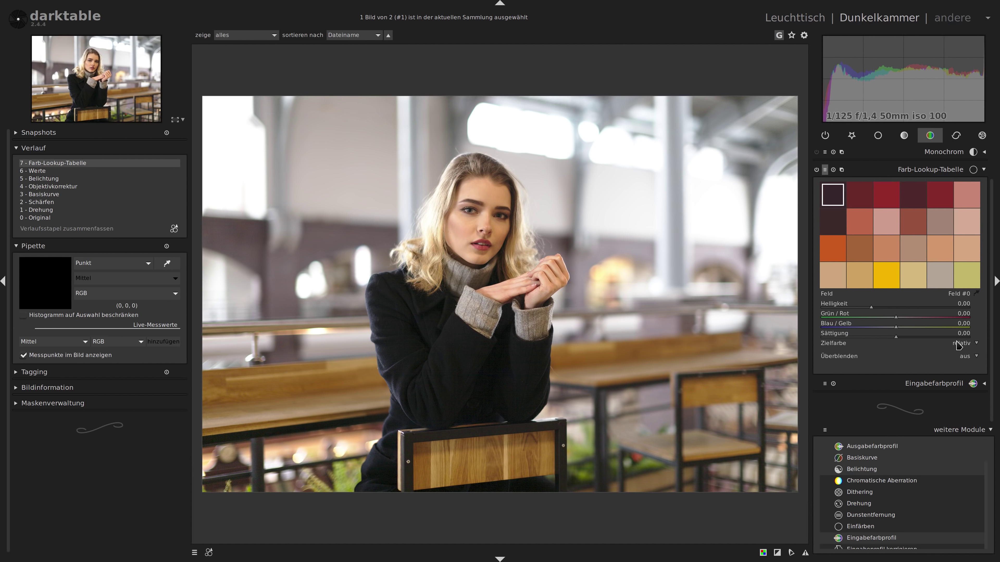
{"action": "left_click", "coordinate": [833, 170]}
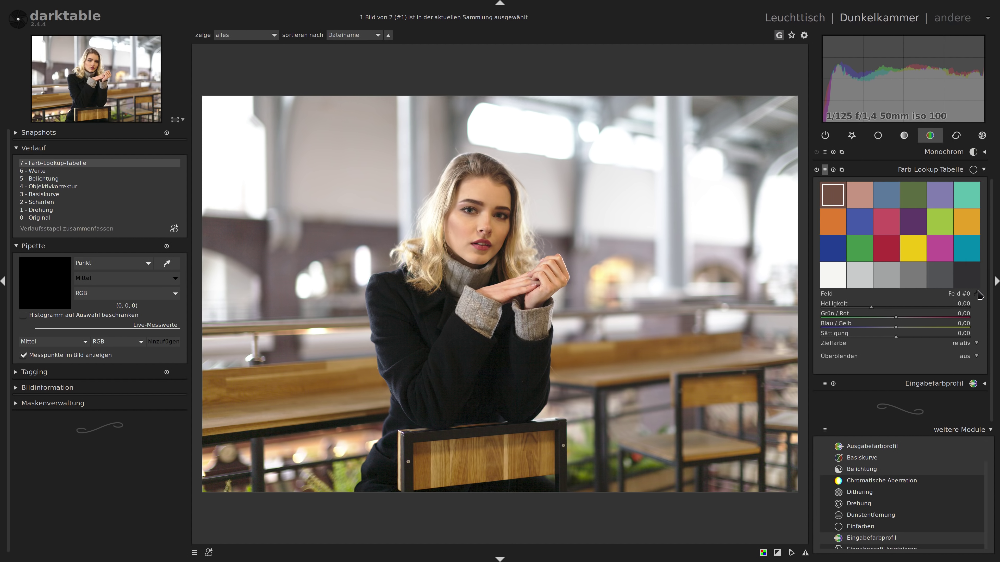
Boost a green patch's saturation, then sample the black coat as patch #23 at Helligkeit -5,17.
{"action": "scroll", "coordinate": [979, 298], "scroll_direction": "down", "scroll_amount": 1}
{"action": "left_click", "coordinate": [580, 452]}
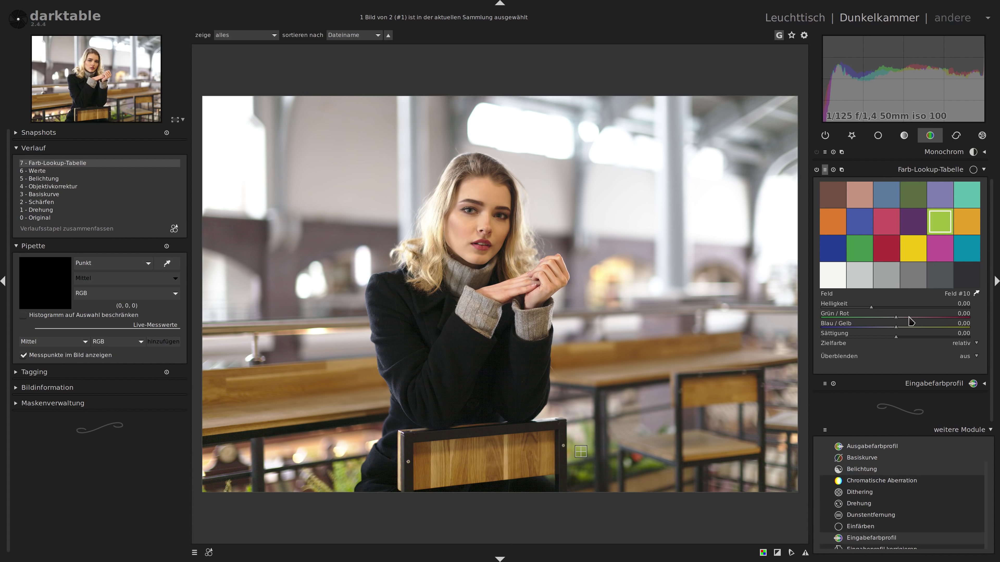
{"action": "left_click", "coordinate": [898, 338]}
{"action": "left_click", "coordinate": [910, 338]}
{"action": "left_click", "coordinate": [469, 352], "text": "ctrl"}
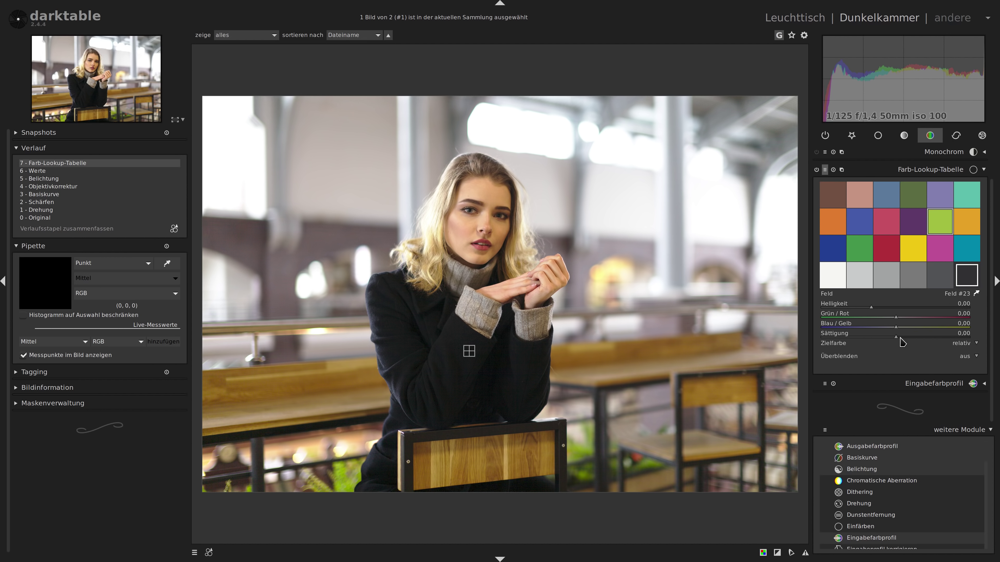
{"action": "left_click", "coordinate": [868, 311]}
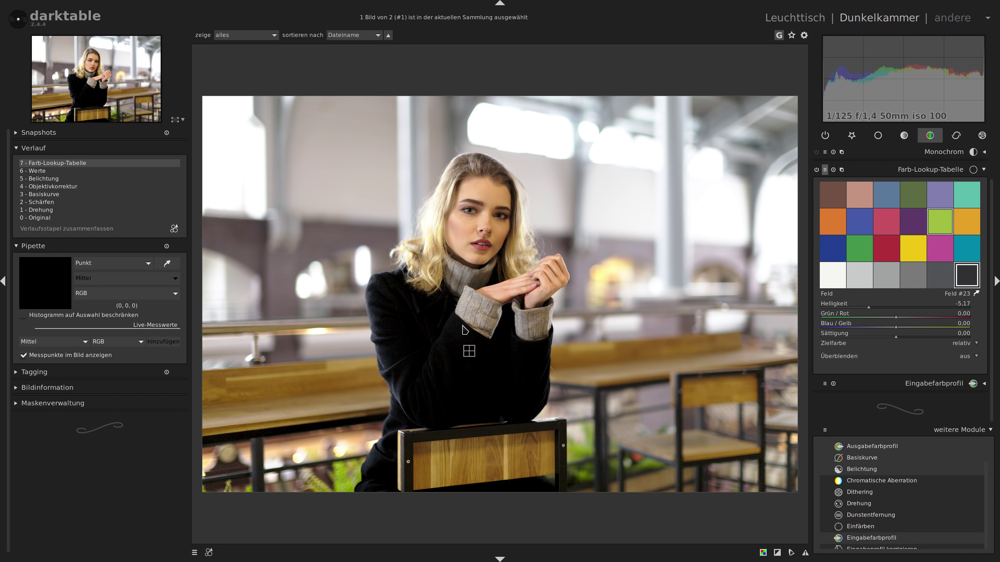
Sample the grey sleeve repeatedly until patch Feld #21 is selected.
{"action": "left_click", "coordinate": [479, 318]}
{"action": "left_click", "coordinate": [527, 318]}
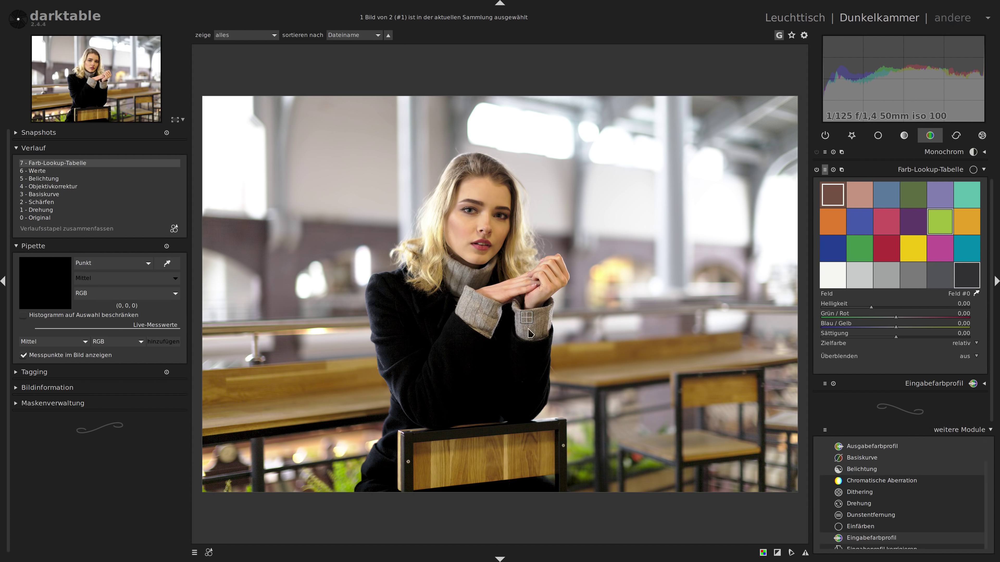
{"action": "left_click", "coordinate": [547, 315]}
{"action": "left_click", "coordinate": [478, 324]}
{"action": "left_click", "coordinate": [836, 195]}
{"action": "left_click", "coordinate": [488, 306]}
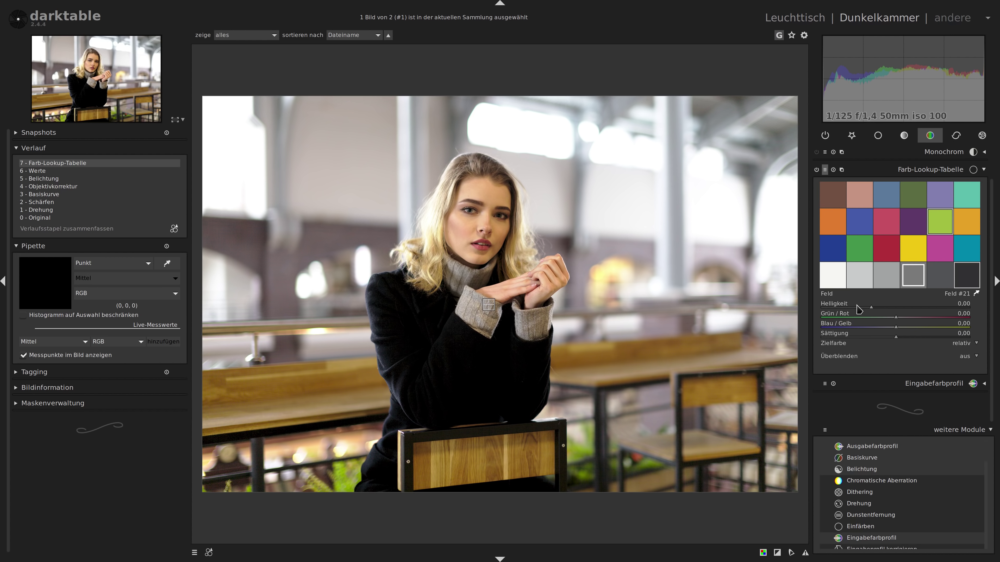
Raise the saturation of the grey sleeve patch.
{"action": "left_click", "coordinate": [902, 338]}
{"action": "scroll", "coordinate": [469, 325], "scroll_direction": "up", "scroll_amount": 1}
{"action": "scroll", "coordinate": [469, 325], "scroll_direction": "up", "scroll_amount": 1}
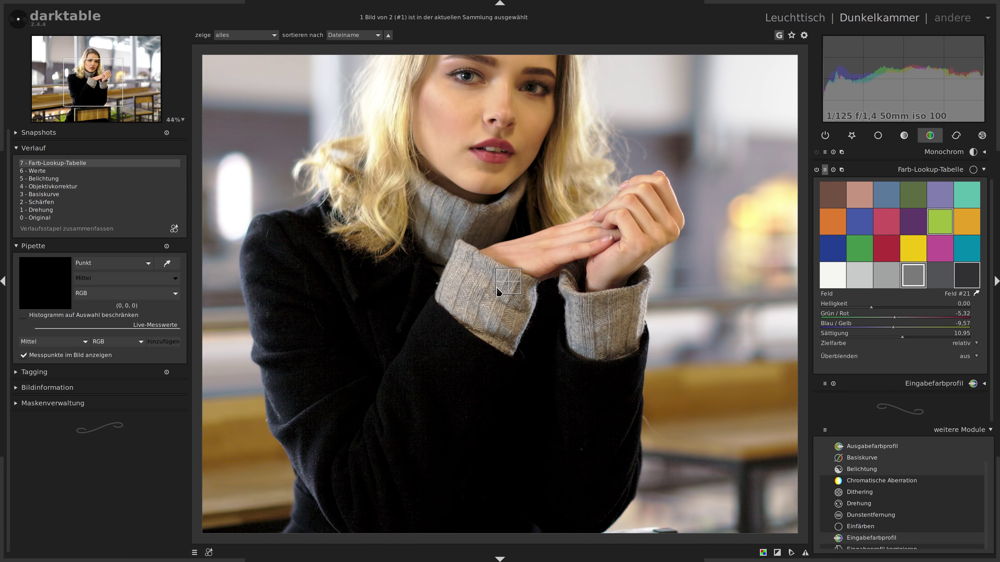
{"action": "scroll", "coordinate": [510, 265], "scroll_direction": "up", "scroll_amount": 1}
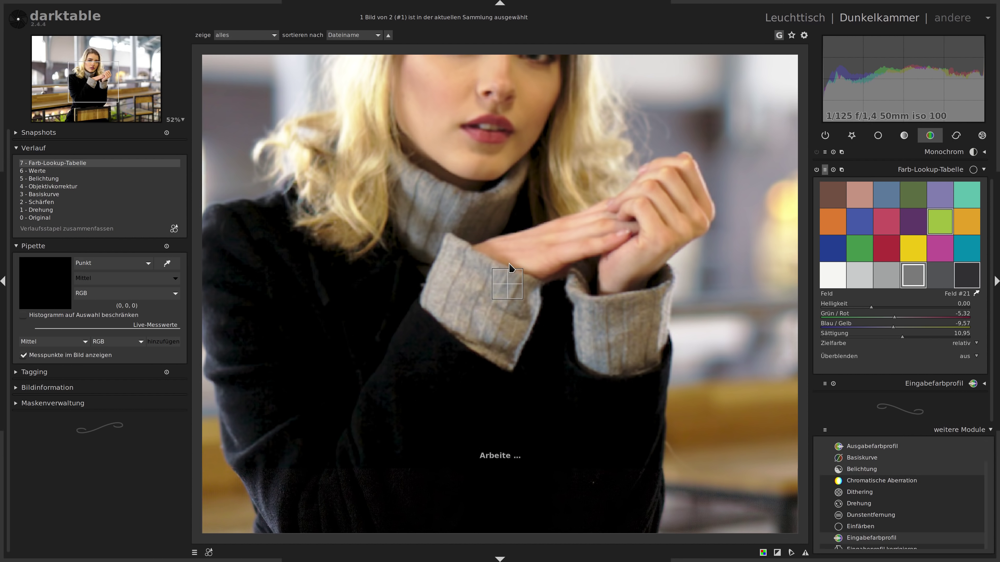
Set lip patch Feld #14 to Helligkeit -3,84, Sättigung 14,60; fit photo to window.
{"action": "left_click", "coordinate": [495, 137]}
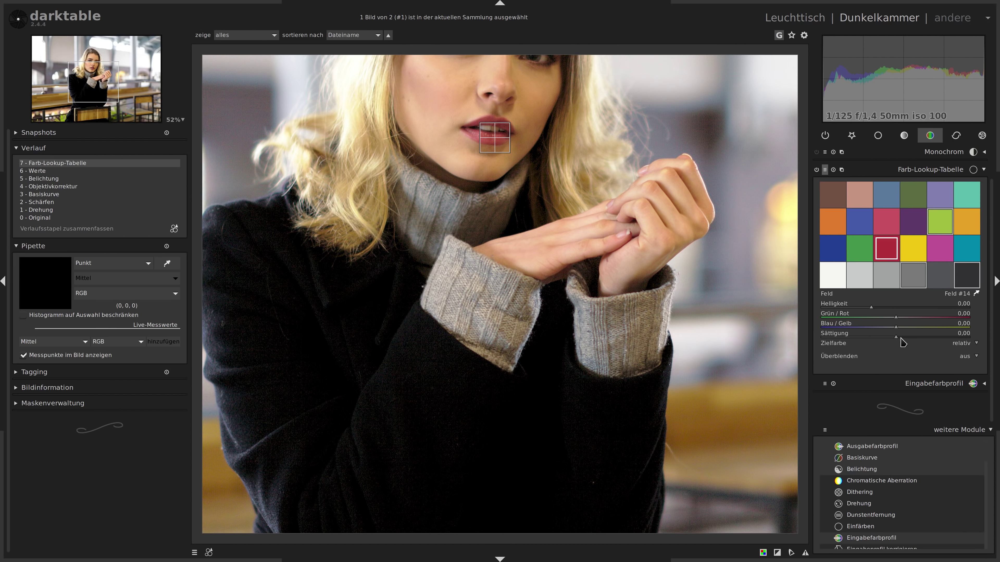
{"action": "left_click", "coordinate": [887, 248], "text": "shift"}
{"action": "left_click", "coordinate": [869, 308]}
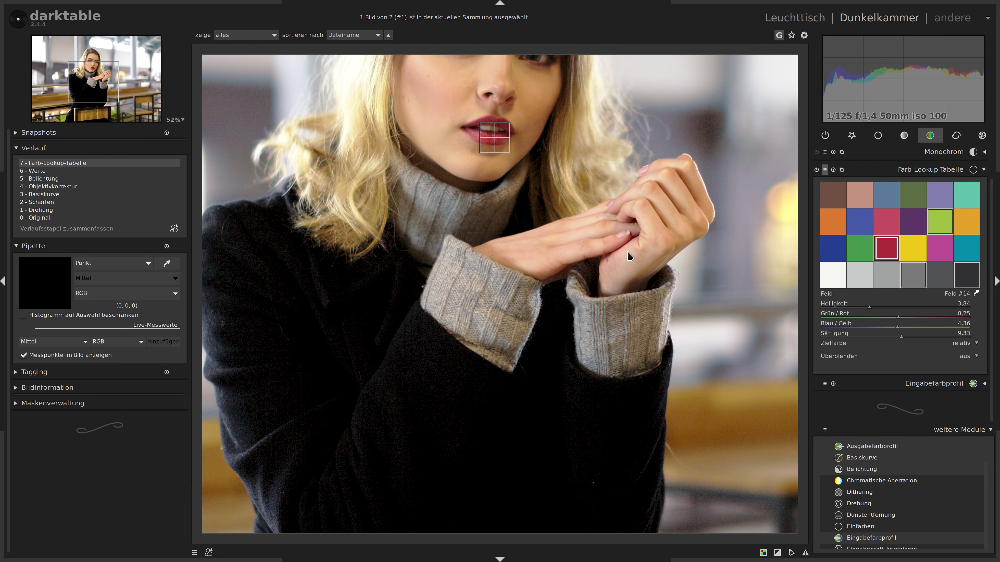
{"action": "left_click", "coordinate": [183, 122]}
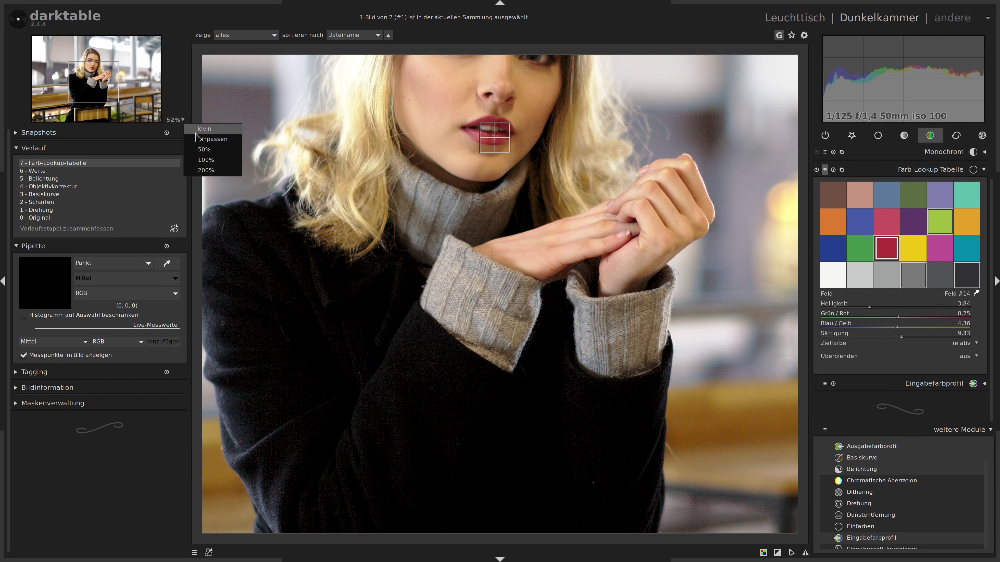
{"action": "left_click", "coordinate": [211, 139]}
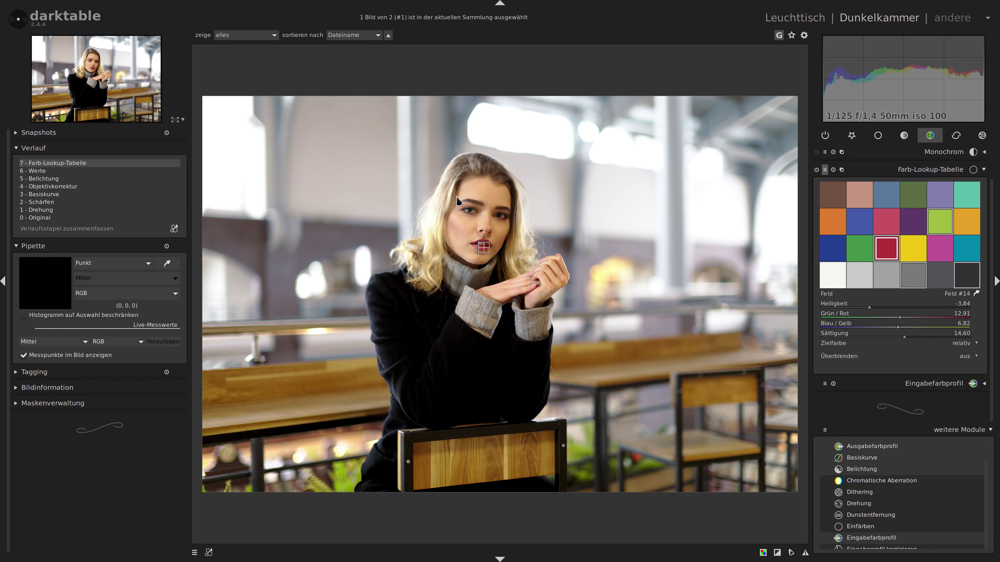
Brighten and saturate the eye-colour patch sampled from the eye.
{"action": "left_click", "coordinate": [472, 202]}
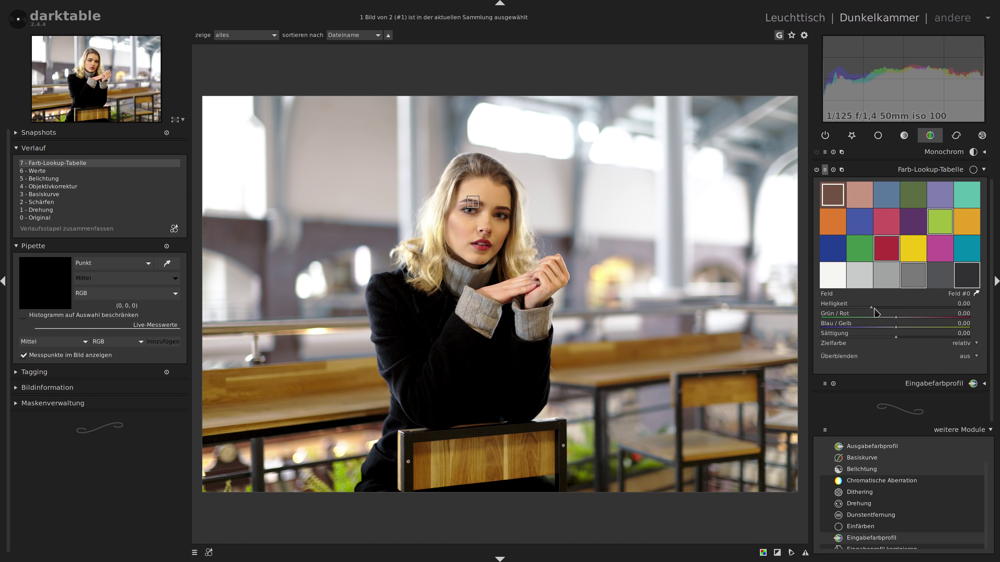
{"action": "left_click", "coordinate": [875, 307]}
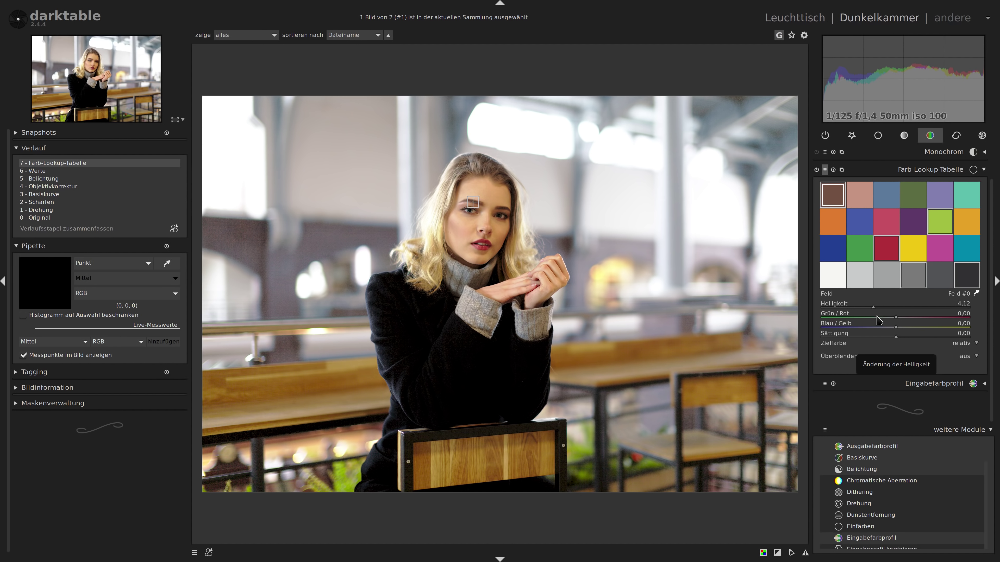
{"action": "left_click", "coordinate": [900, 338]}
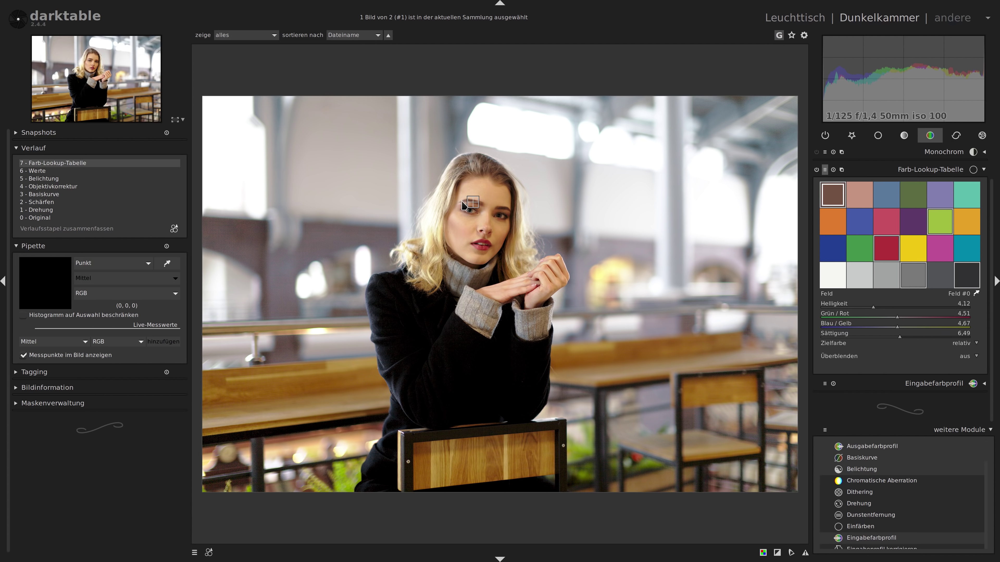
Sample the skin on the hands and boost that patch's saturation.
{"action": "left_click", "coordinate": [522, 222]}
{"action": "left_click", "coordinate": [524, 250]}
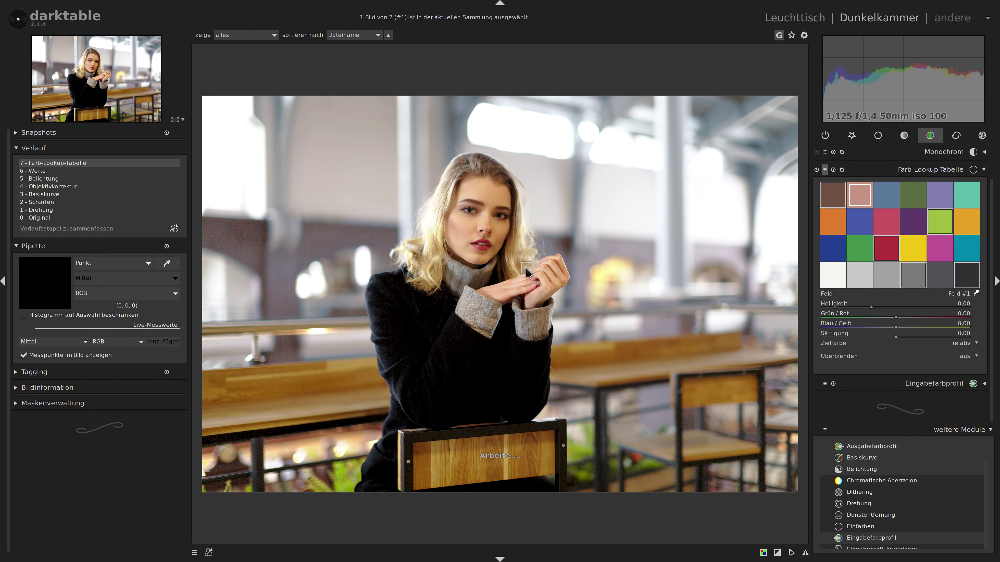
{"action": "left_click", "coordinate": [513, 261]}
{"action": "left_click", "coordinate": [516, 246]}
{"action": "left_click", "coordinate": [899, 338]}
Select the darkest patch Feld #23 and re-enable picking patch colours from the photo.
{"action": "left_click", "coordinate": [963, 281]}
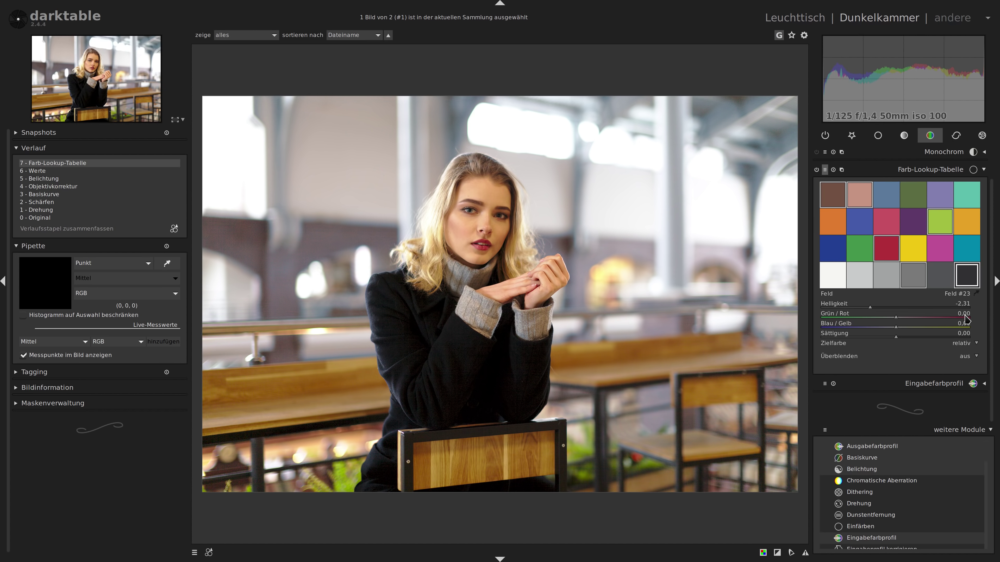
{"action": "left_click", "coordinate": [979, 297]}
{"action": "left_click", "coordinate": [977, 294]}
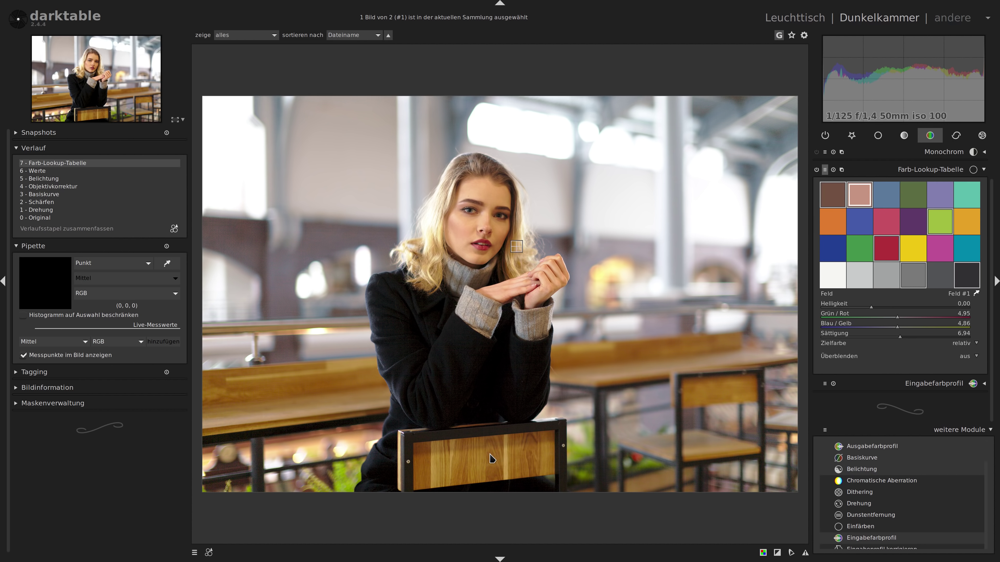
Sample the chair backrest to select orange Feld #6 and raise its Sättigung to 4,34.
{"action": "left_click", "coordinate": [490, 454]}
{"action": "left_click", "coordinate": [466, 465]}
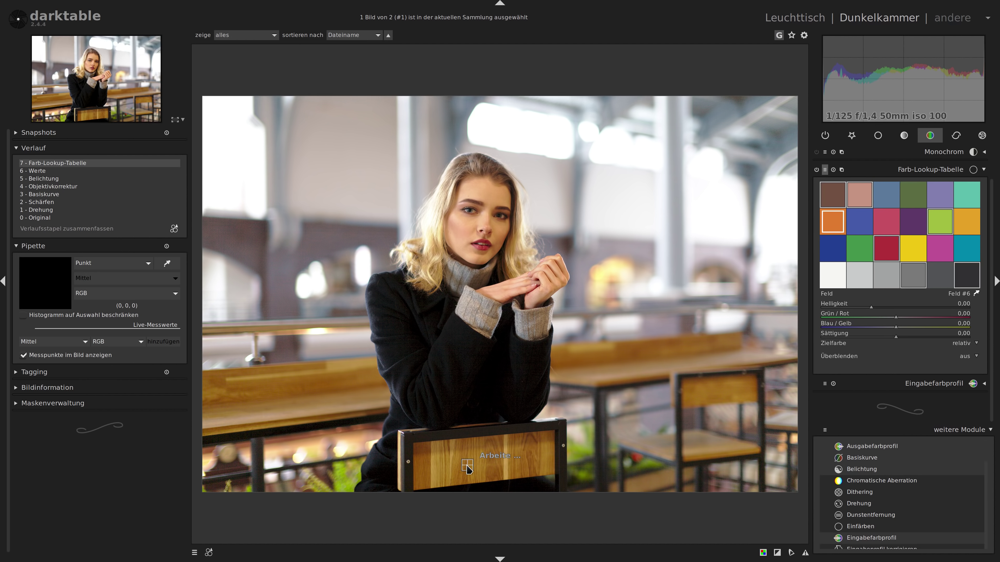
{"action": "left_click", "coordinate": [444, 470]}
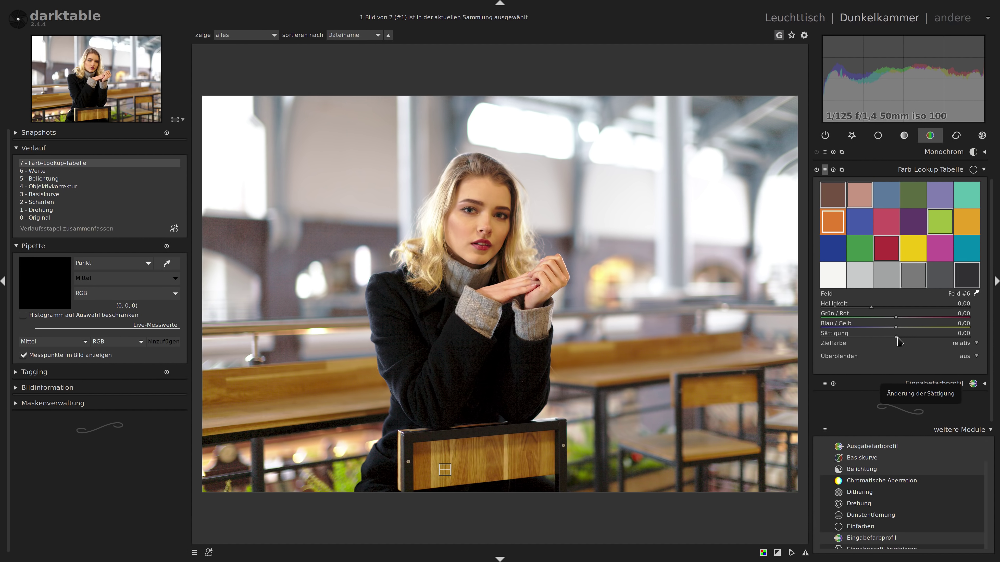
{"action": "left_click_drag", "start_coordinate": [897, 338], "coordinate": [898, 338]}
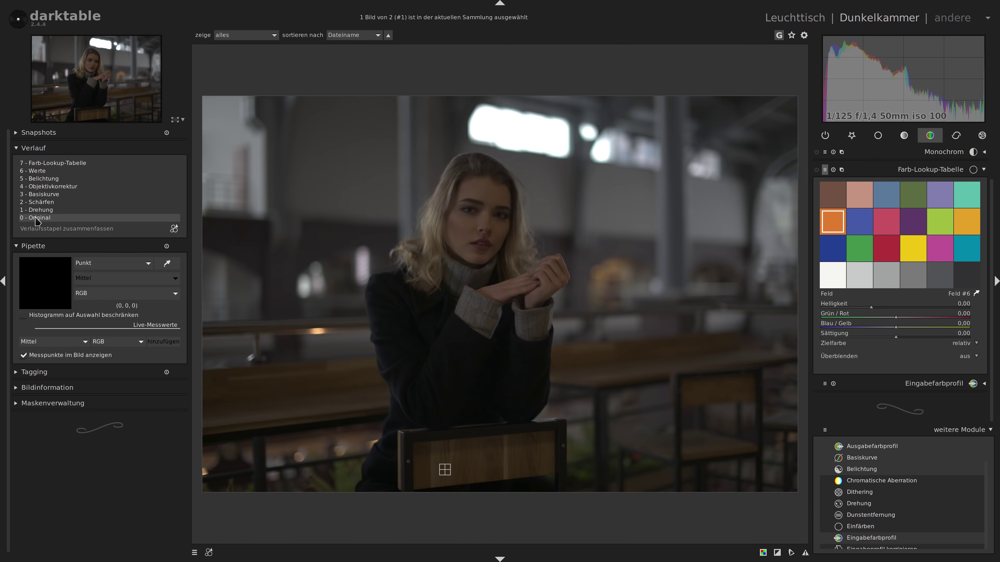
Compare 3 - Basiskurve and 0 - Original, return to 7 - Farb-Lookup-Tabelle, and collapse the module.
{"action": "left_click", "coordinate": [36, 195]}
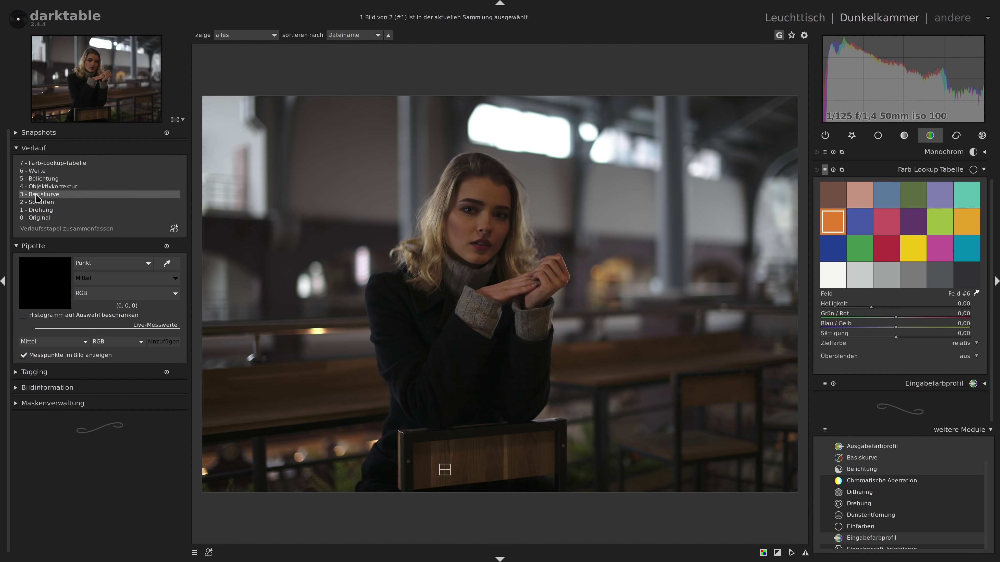
{"action": "left_click", "coordinate": [35, 218]}
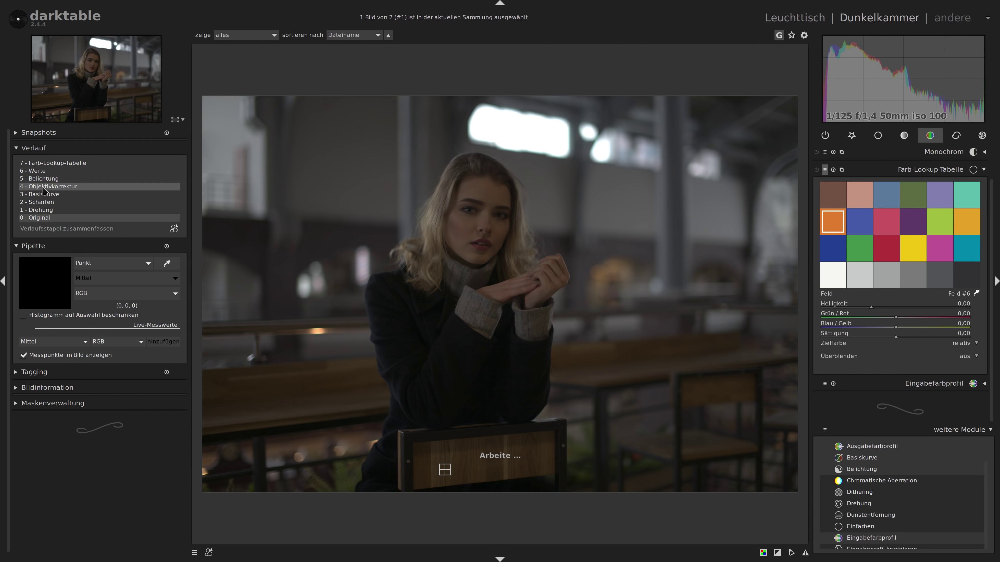
{"action": "left_click", "coordinate": [45, 194]}
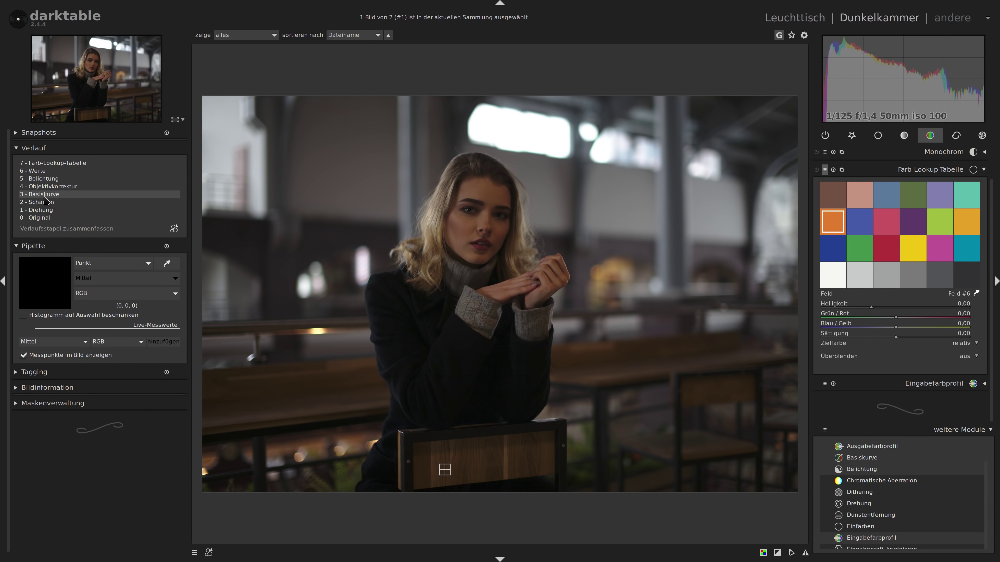
{"action": "left_click", "coordinate": [53, 162]}
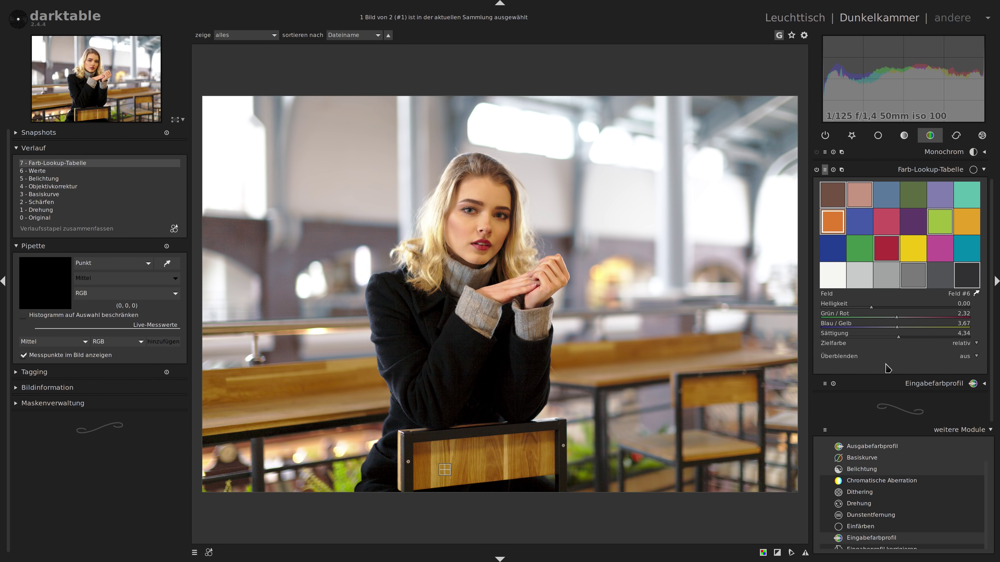
{"action": "left_click", "coordinate": [929, 170]}
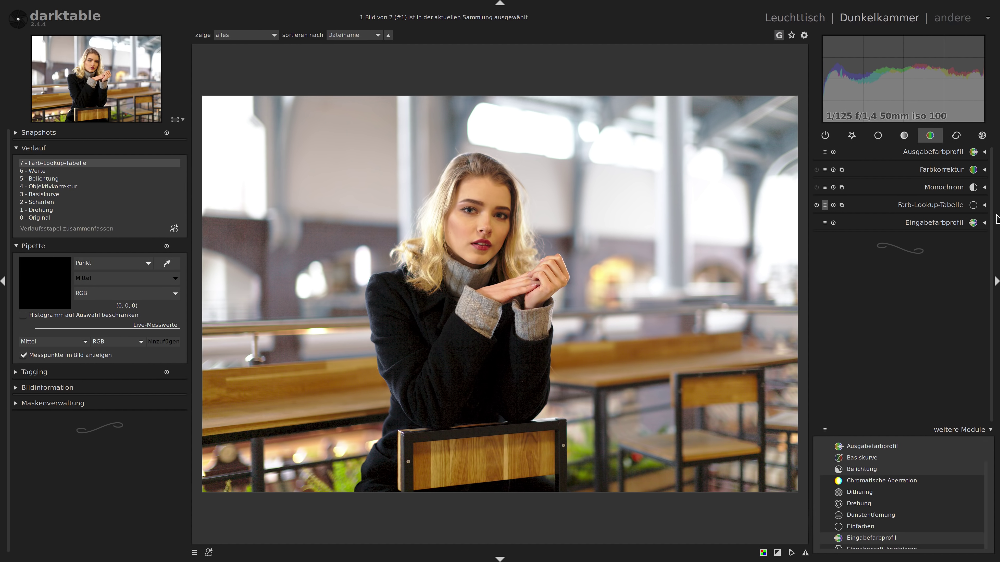
Expand Equalizer in the correction group and drag its Luminanz curve down on the fine side.
{"action": "left_click", "coordinate": [960, 142]}
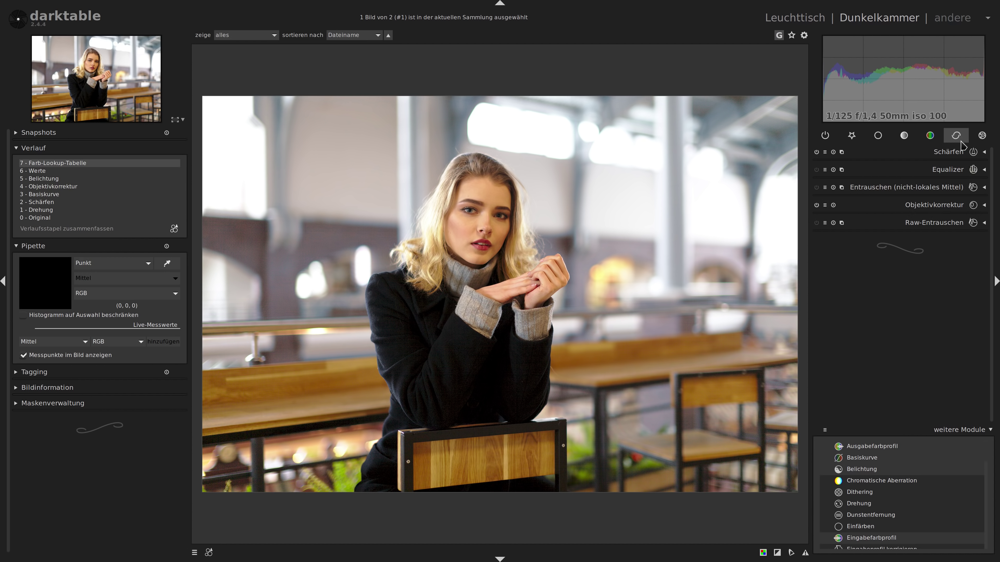
{"action": "left_click", "coordinate": [982, 137]}
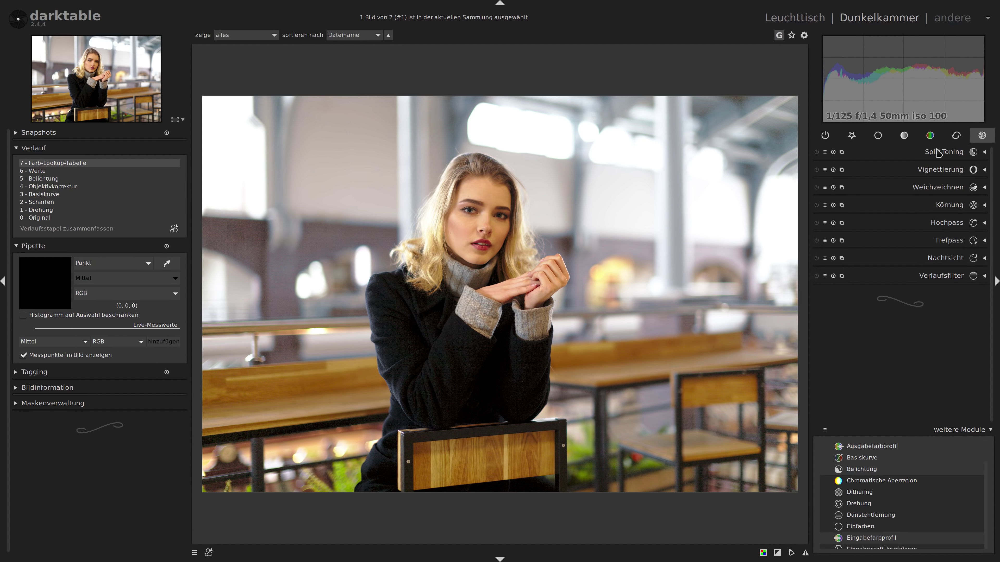
{"action": "left_click", "coordinate": [955, 144]}
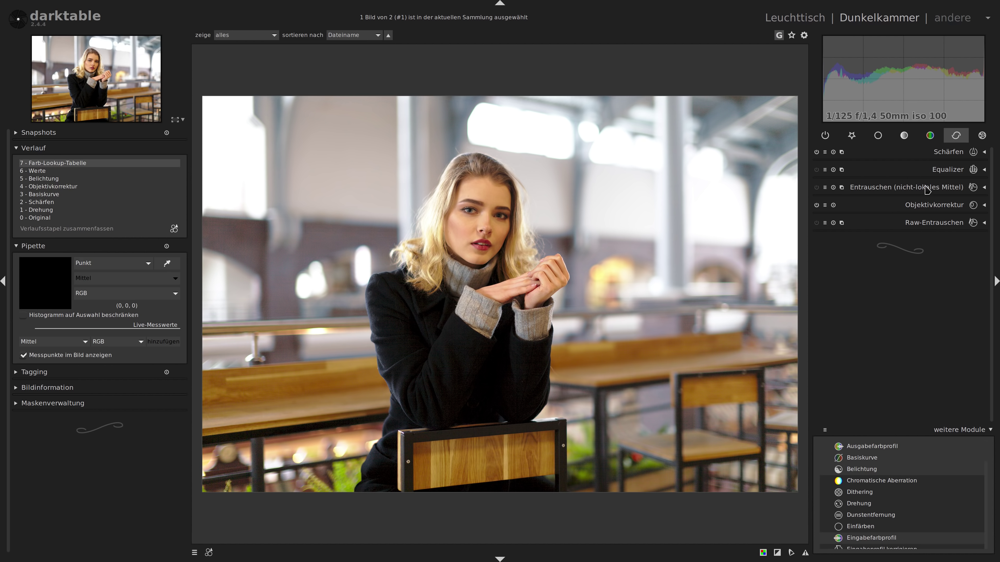
{"action": "left_click", "coordinate": [927, 176]}
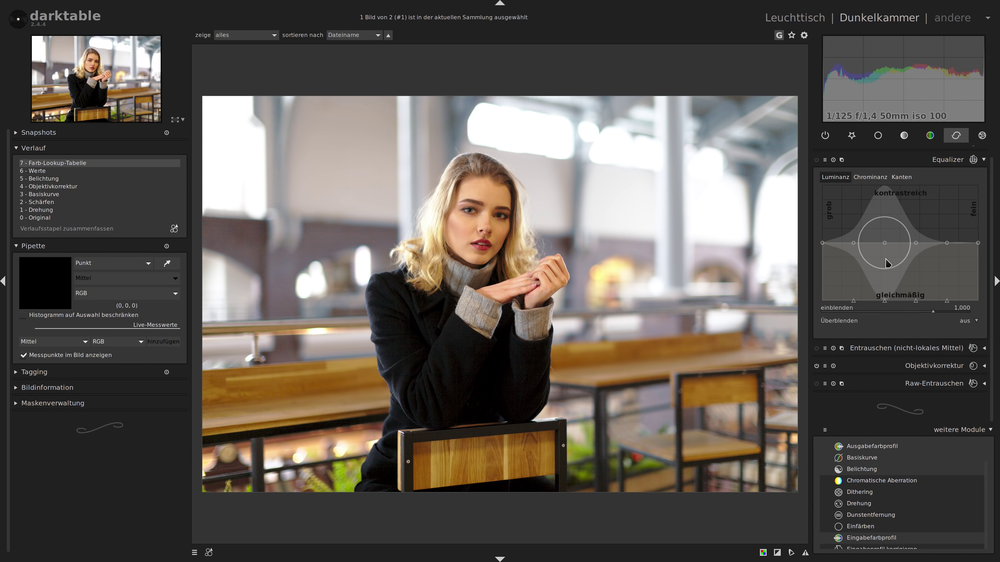
{"action": "left_click_drag", "start_coordinate": [948, 262], "coordinate": [948, 270]}
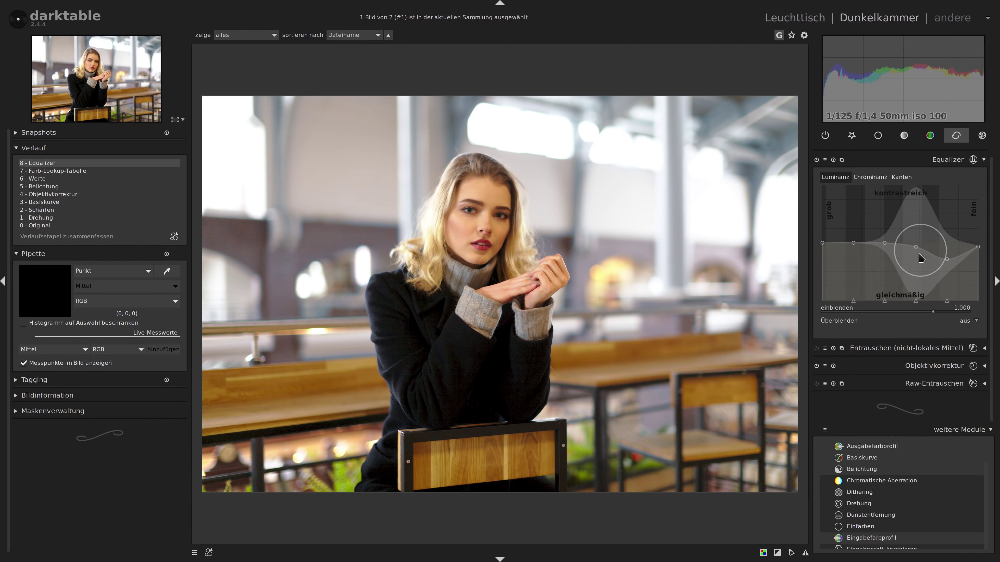
{"action": "left_click_drag", "start_coordinate": [915, 257], "coordinate": [918, 261]}
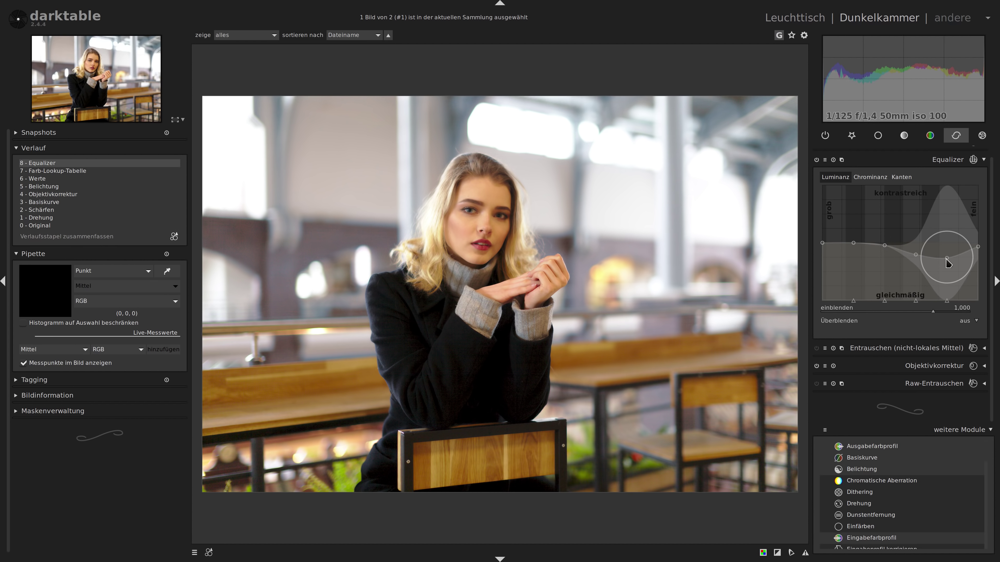
Enable drawn masking on the Equalizer and brush mask strokes over both eyes.
{"action": "left_click", "coordinate": [965, 321]}
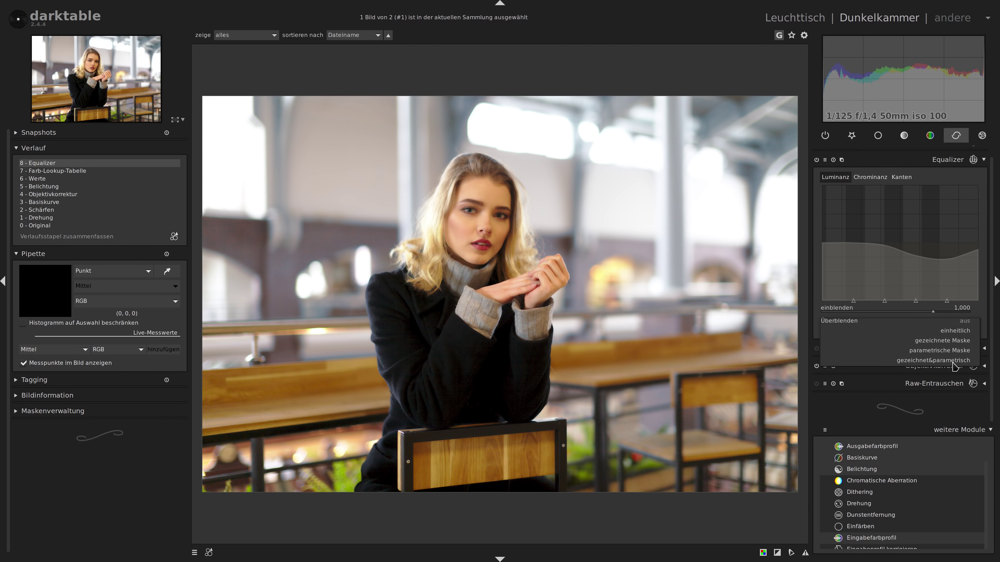
{"action": "left_click", "coordinate": [953, 361]}
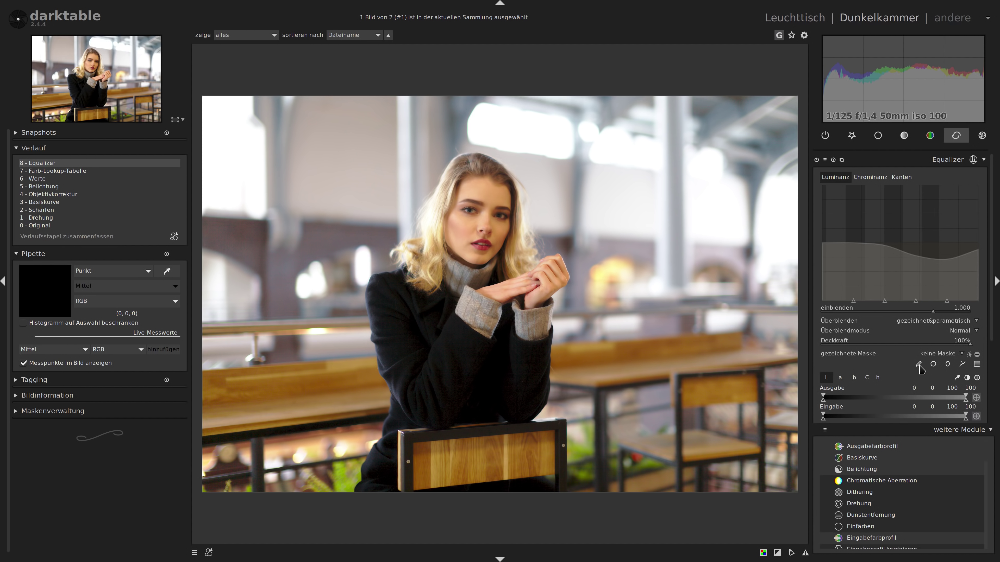
{"action": "left_click", "coordinate": [919, 364]}
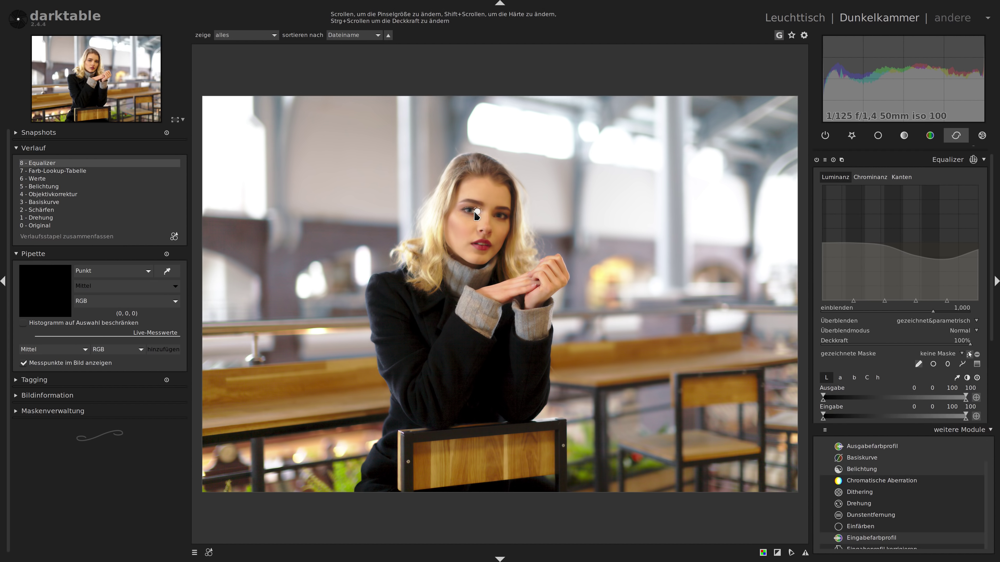
{"action": "left_click_drag", "start_coordinate": [465, 209], "coordinate": [463, 209]}
{"action": "left_click", "coordinate": [920, 367]}
{"action": "left_click", "coordinate": [505, 216]}
Add brush mask strokes over her left eyebrow and across the lips.
{"action": "left_click", "coordinate": [919, 367]}
{"action": "left_click_drag", "start_coordinate": [497, 208], "coordinate": [511, 208]}
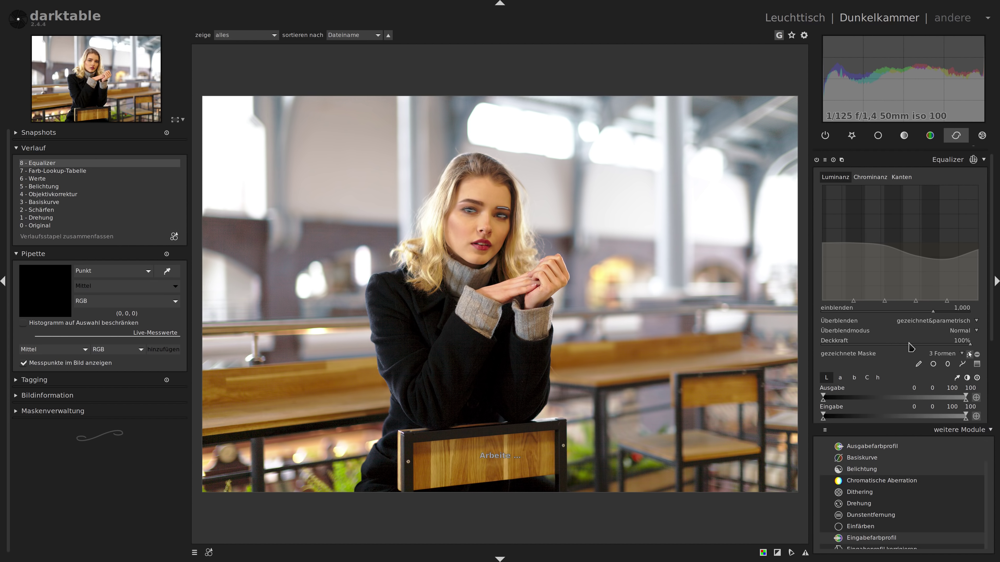
{"action": "left_click", "coordinate": [919, 366]}
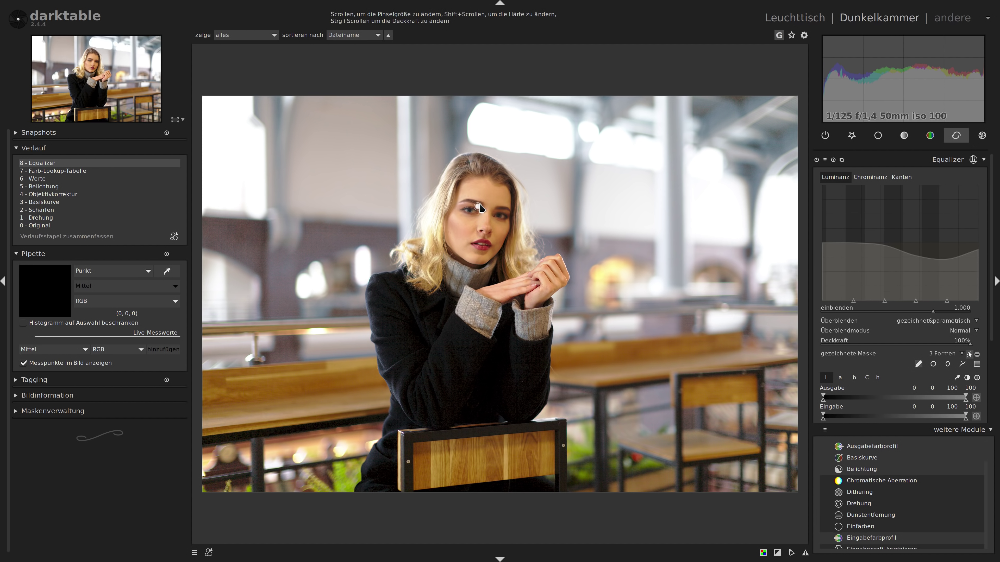
{"action": "left_click_drag", "start_coordinate": [470, 203], "coordinate": [464, 206]}
{"action": "mouse_move", "coordinate": [478, 247]}
{"action": "left_mouse_down"}
{"action": "mouse_move", "coordinate": [489, 248]}
{"action": "mouse_move", "coordinate": [476, 242]}
{"action": "left_mouse_up"}
{"action": "left_click_drag", "start_coordinate": [487, 247], "coordinate": [474, 246]}
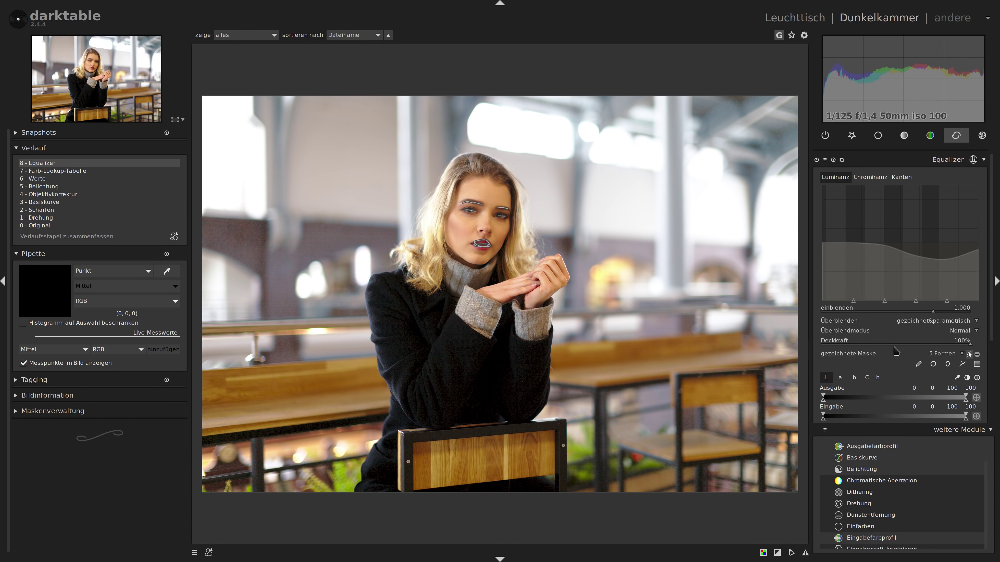
Invert the drawn mask polarity and add resized brush strokes over the coat and hair.
{"action": "left_click", "coordinate": [977, 354]}
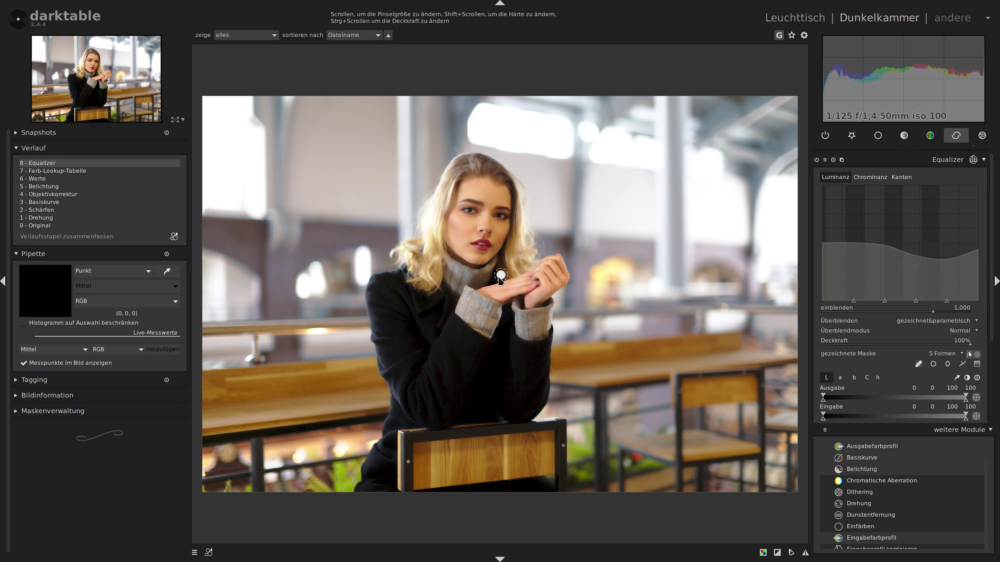
{"action": "scroll", "coordinate": [437, 306], "scroll_direction": "up", "scroll_amount": 5}
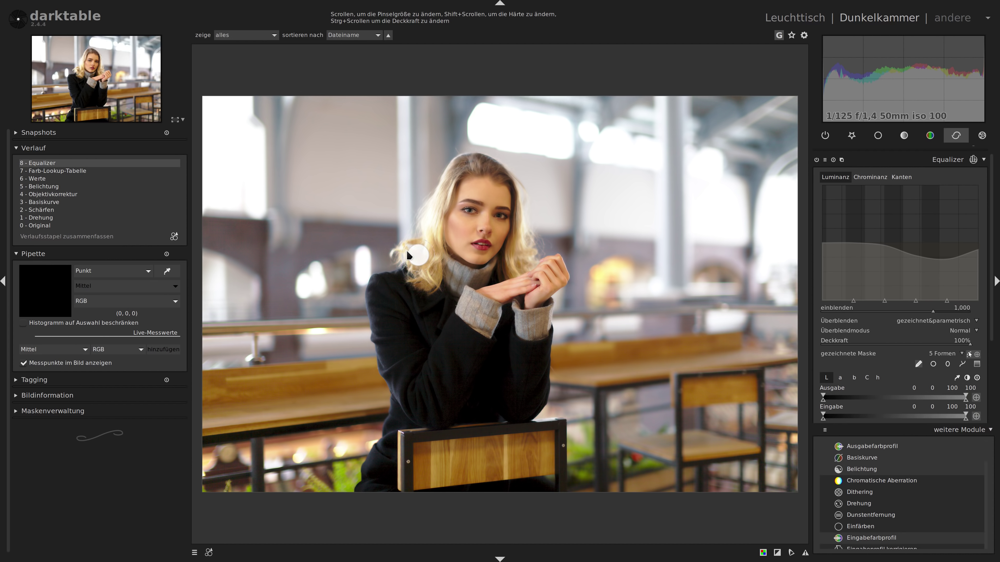
{"action": "mouse_move", "coordinate": [405, 248]}
{"action": "left_mouse_down"}
{"action": "mouse_move", "coordinate": [425, 282]}
{"action": "mouse_move", "coordinate": [440, 200]}
{"action": "mouse_move", "coordinate": [502, 166]}
{"action": "left_mouse_up"}
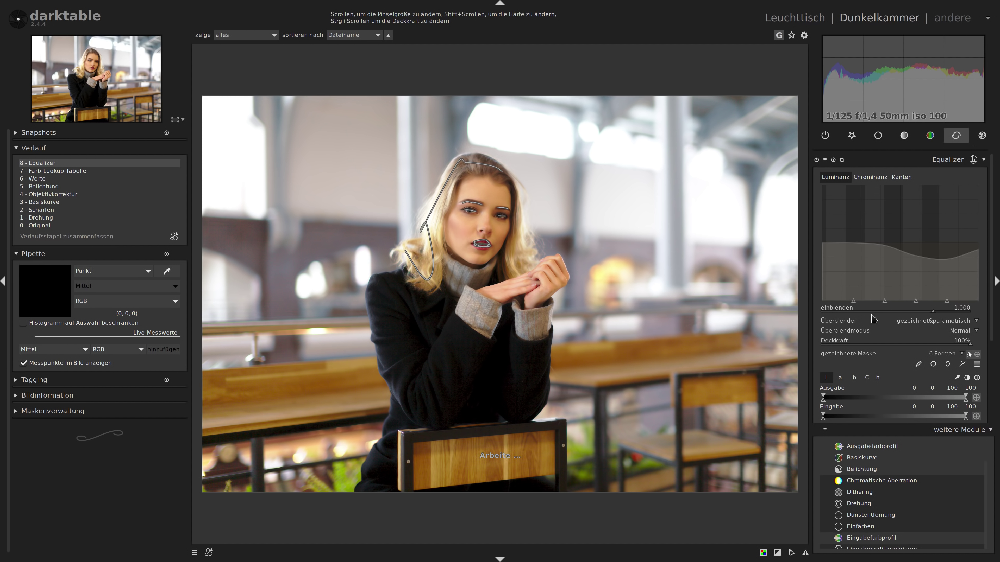
{"action": "left_click", "coordinate": [920, 364]}
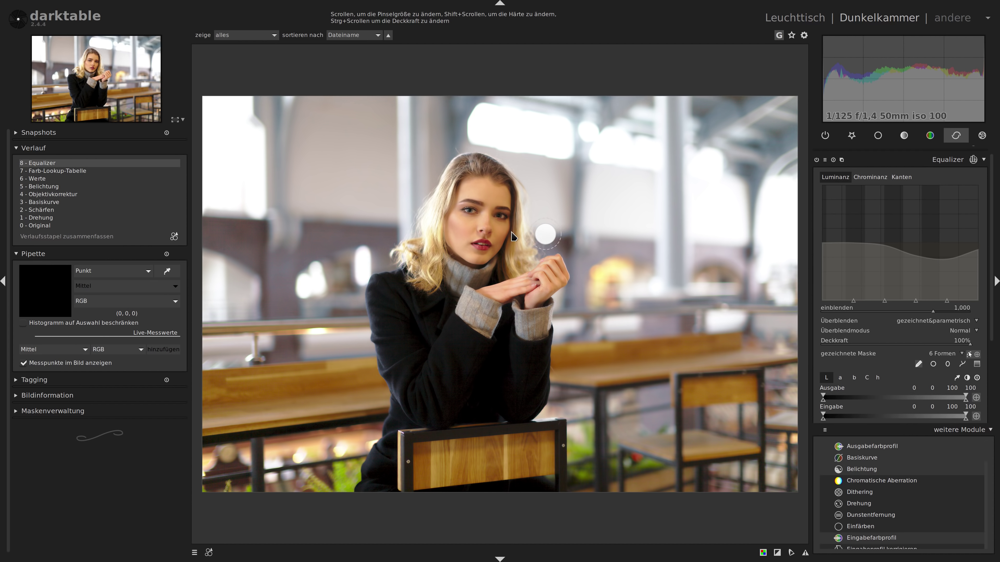
{"action": "scroll", "coordinate": [524, 232], "scroll_direction": "down", "scroll_amount": 3}
{"action": "mouse_move", "coordinate": [520, 202]}
{"action": "left_mouse_down"}
{"action": "mouse_move", "coordinate": [503, 274]}
{"action": "mouse_move", "coordinate": [529, 251]}
{"action": "mouse_move", "coordinate": [517, 263]}
{"action": "left_mouse_up"}
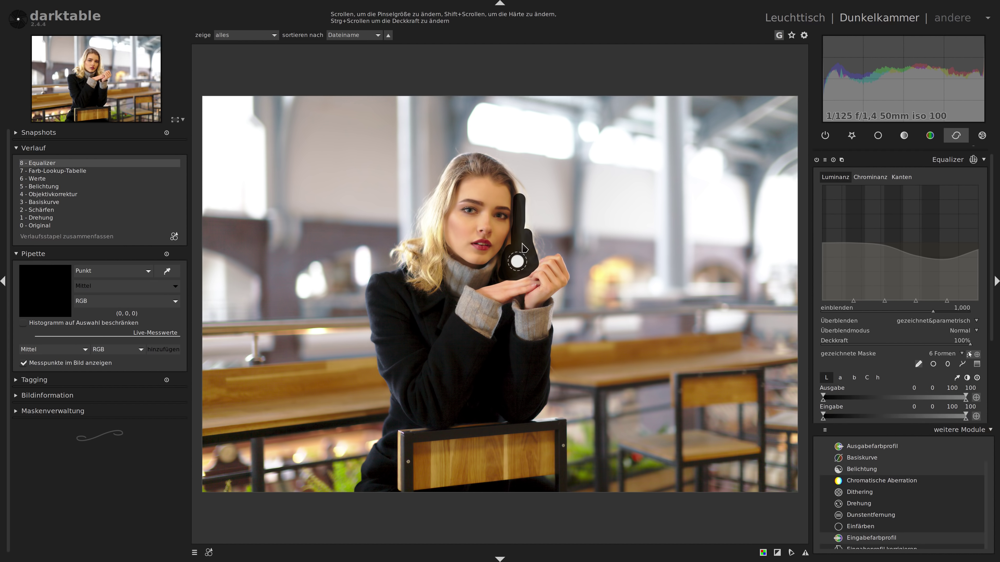
{"action": "left_click_drag", "start_coordinate": [518, 265], "coordinate": [523, 215]}
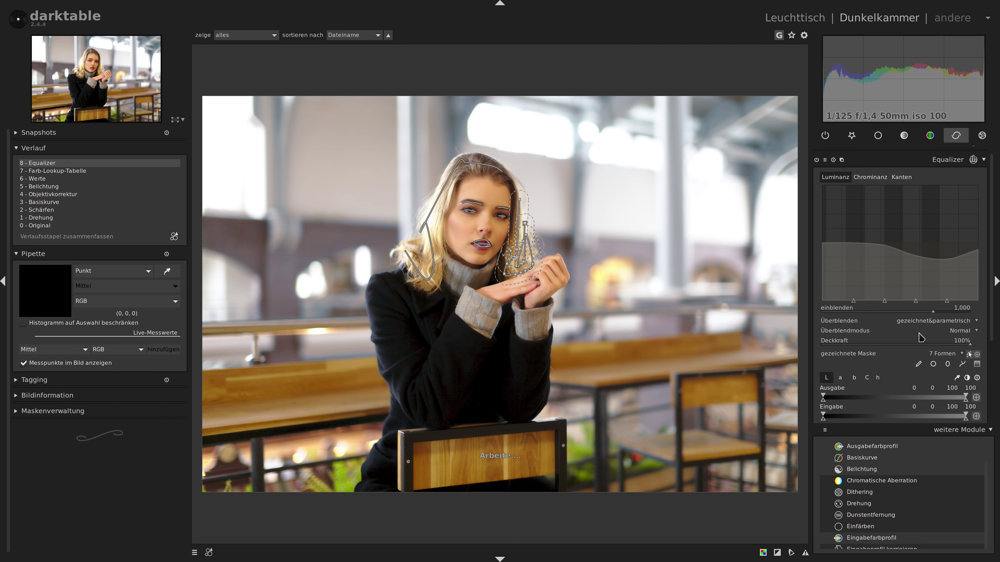
Add Equalizer brush mask strokes across the neck and around the wrist cuff.
{"action": "left_click", "coordinate": [920, 365]}
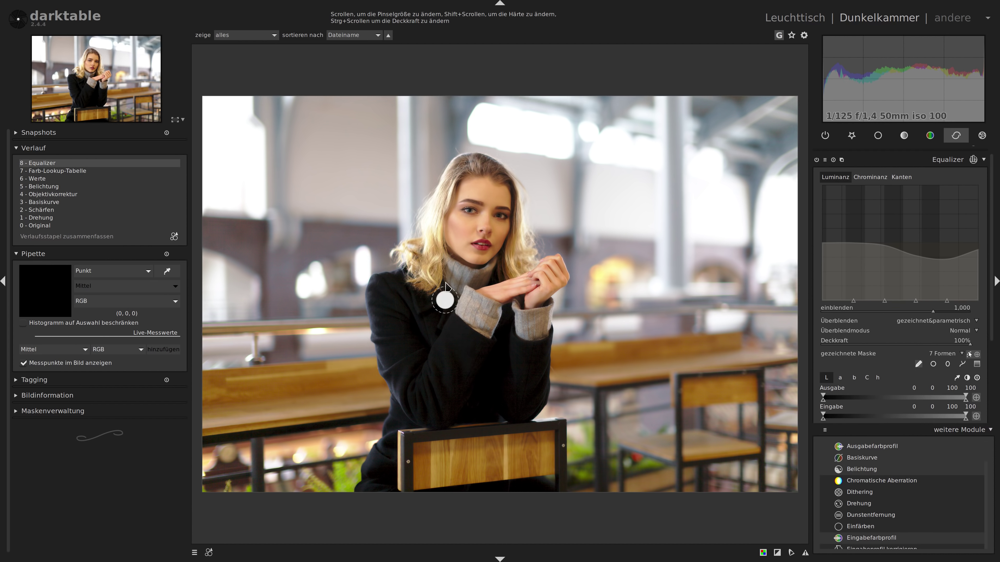
{"action": "left_click_drag", "start_coordinate": [450, 278], "coordinate": [474, 283]}
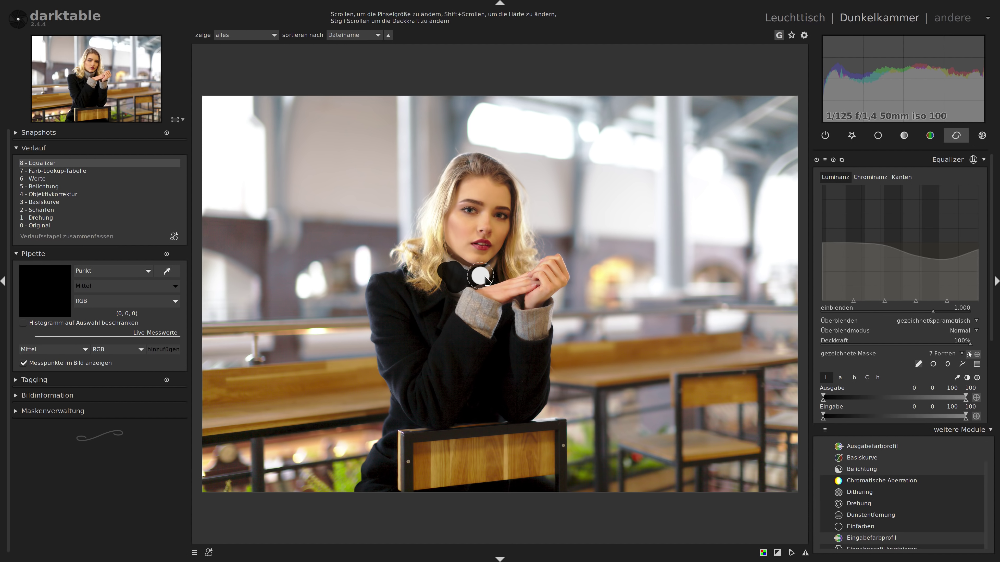
{"action": "left_click_drag", "start_coordinate": [473, 283], "coordinate": [487, 276]}
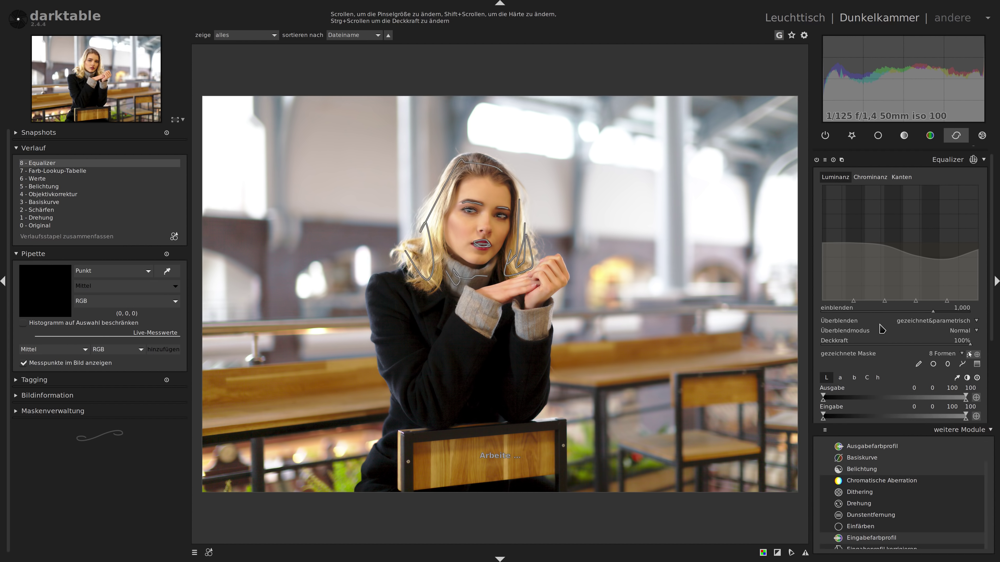
{"action": "left_click", "coordinate": [919, 364]}
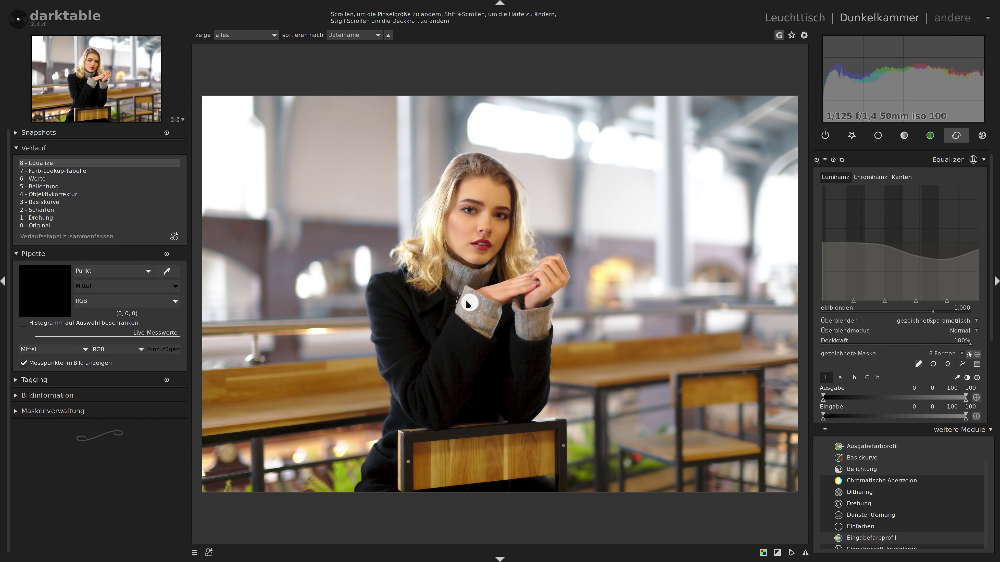
{"action": "mouse_move", "coordinate": [465, 301]}
{"action": "left_mouse_down"}
{"action": "mouse_move", "coordinate": [470, 327]}
{"action": "mouse_move", "coordinate": [543, 320]}
{"action": "left_mouse_up"}
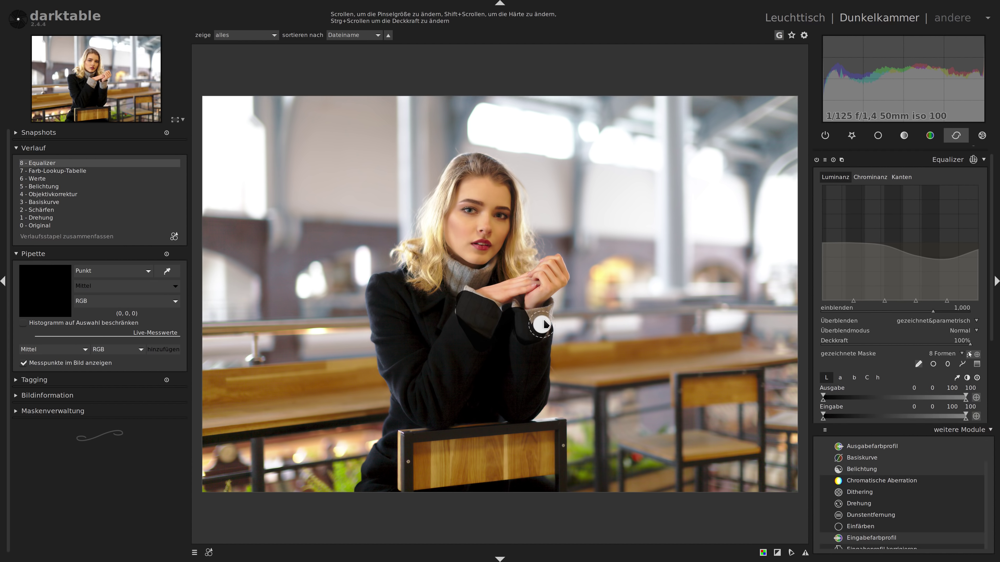
{"action": "left_click_drag", "start_coordinate": [544, 324], "coordinate": [531, 315]}
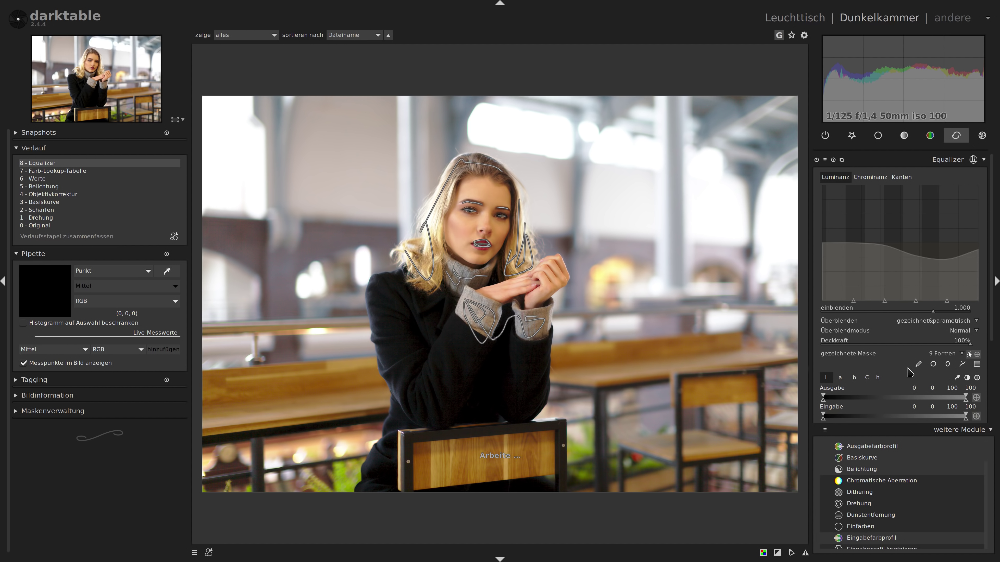
Brush the mask down the coat sleeve and chest, then collapse the Equalizer.
{"action": "left_click", "coordinate": [920, 366]}
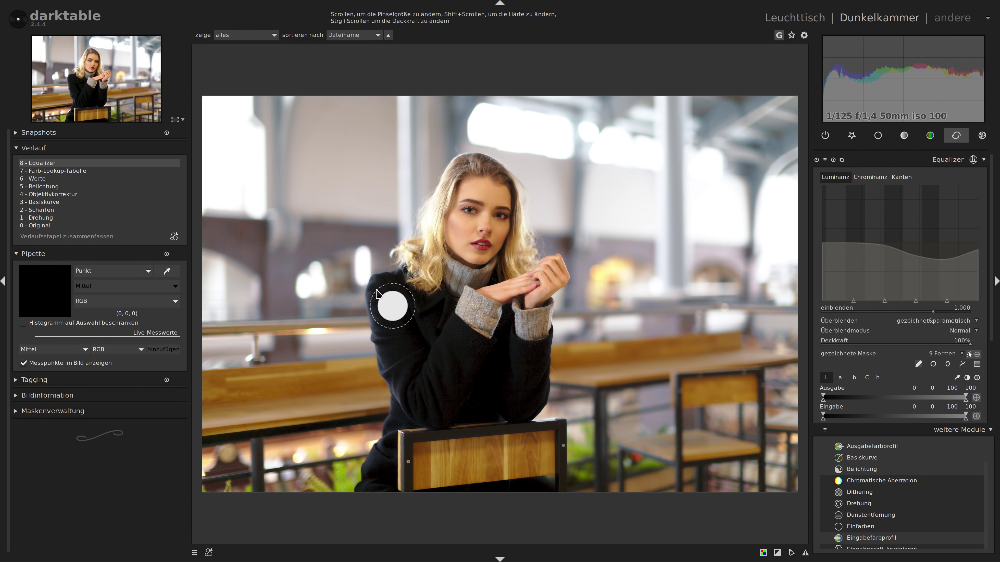
{"action": "mouse_move", "coordinate": [378, 289]}
{"action": "left_mouse_down"}
{"action": "mouse_move", "coordinate": [413, 308]}
{"action": "mouse_move", "coordinate": [439, 397]}
{"action": "mouse_move", "coordinate": [514, 403]}
{"action": "left_mouse_up"}
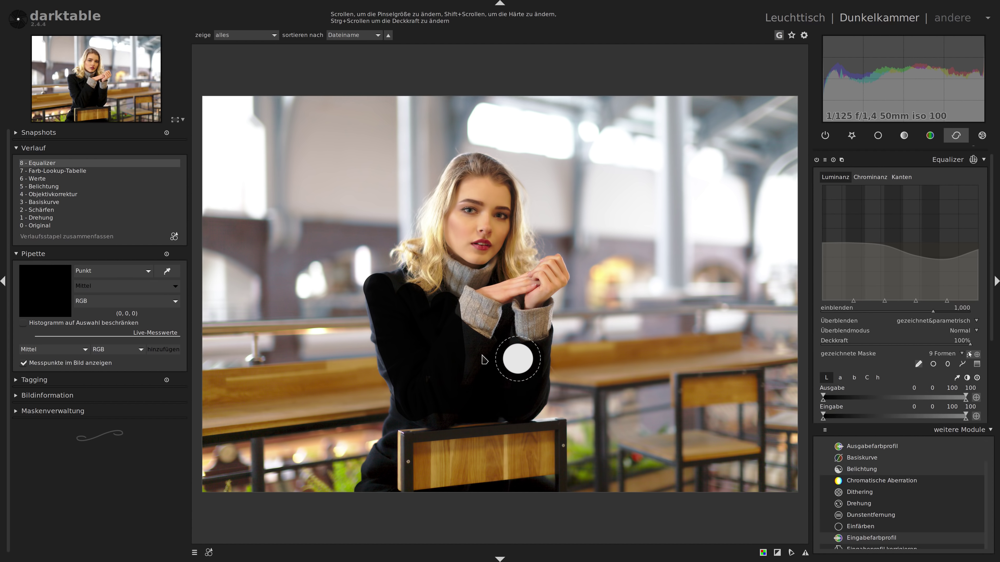
{"action": "mouse_move", "coordinate": [516, 407]}
{"action": "left_mouse_down"}
{"action": "mouse_move", "coordinate": [462, 345]}
{"action": "mouse_move", "coordinate": [427, 405]}
{"action": "left_mouse_up"}
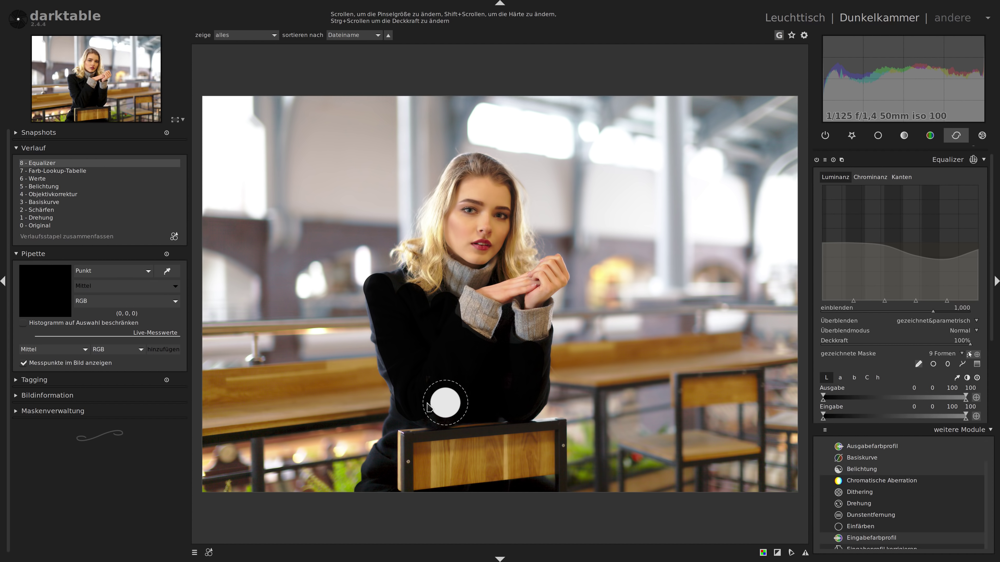
{"action": "left_click", "coordinate": [919, 365]}
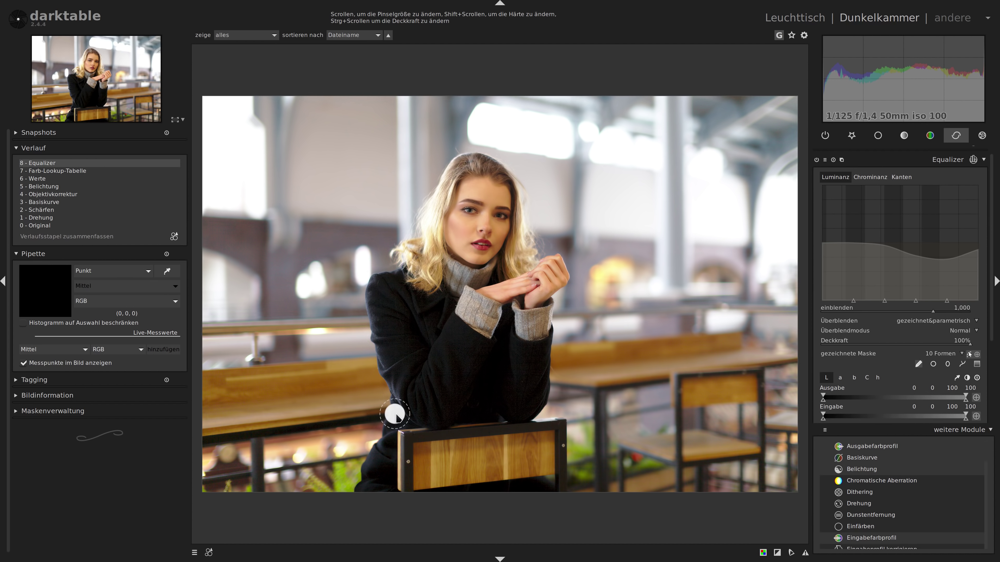
{"action": "left_click_drag", "start_coordinate": [388, 435], "coordinate": [384, 489]}
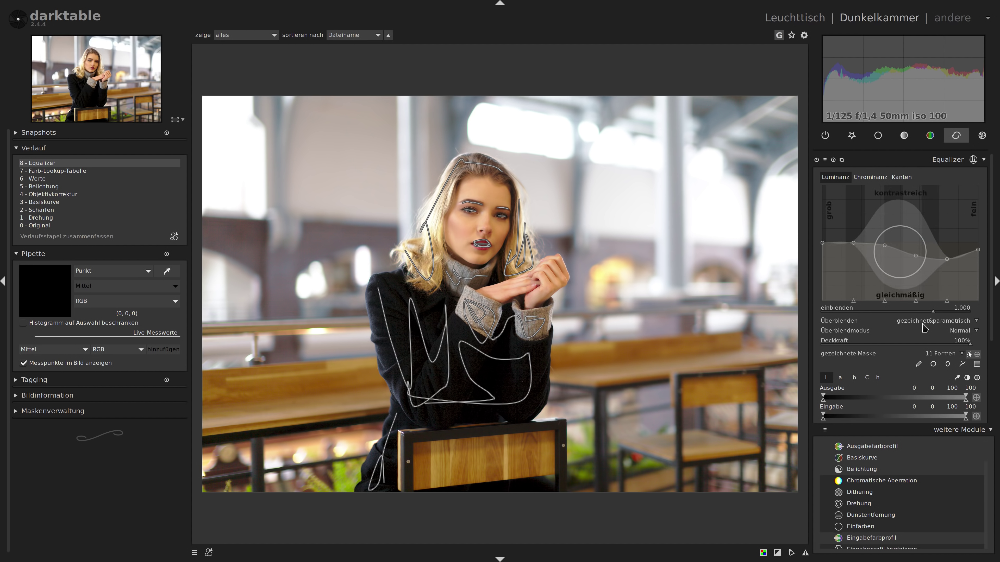
{"action": "left_click", "coordinate": [918, 364]}
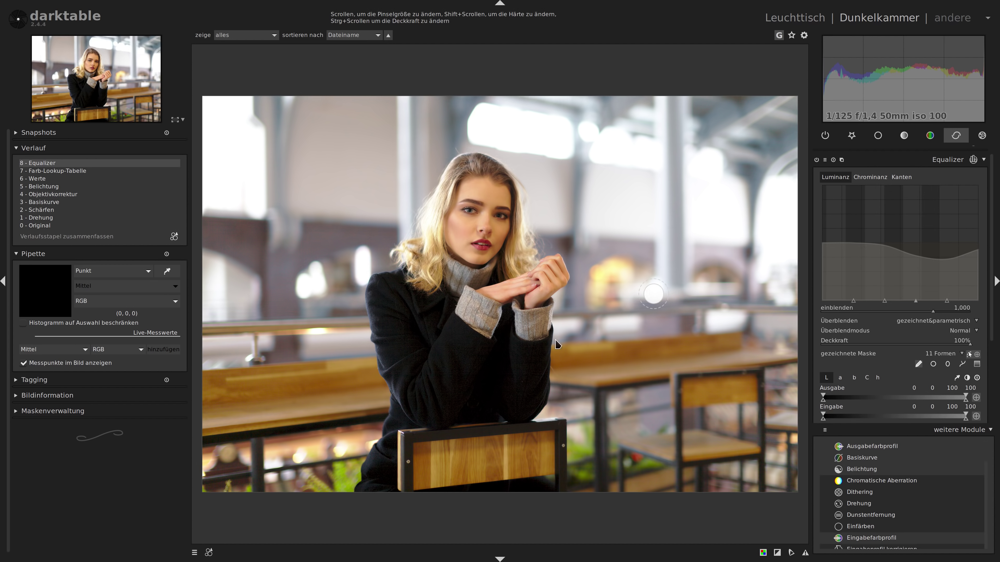
{"action": "left_click", "coordinate": [933, 162]}
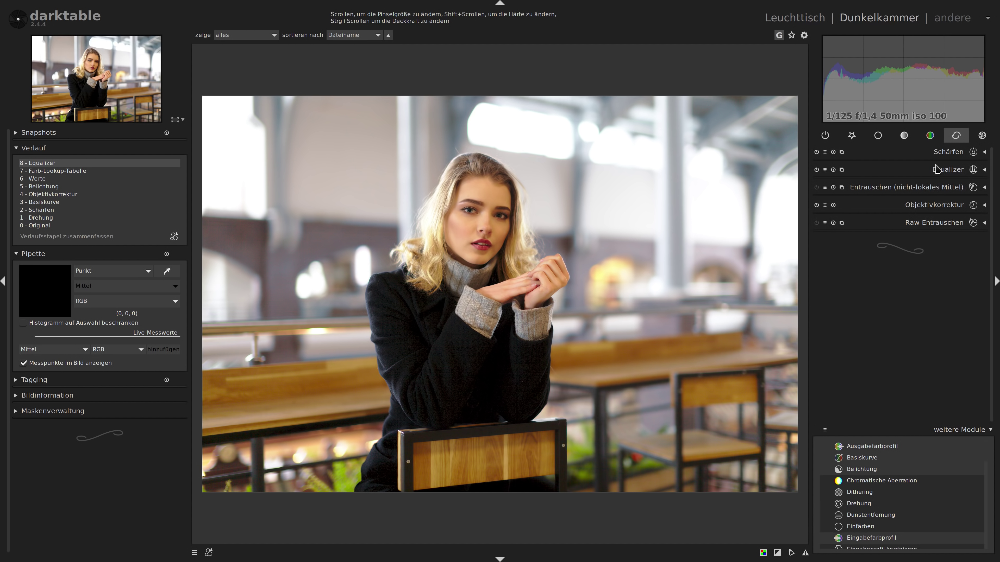
Enable raw denoising with the noise threshold lowered to 0.005.
{"action": "left_click", "coordinate": [816, 223]}
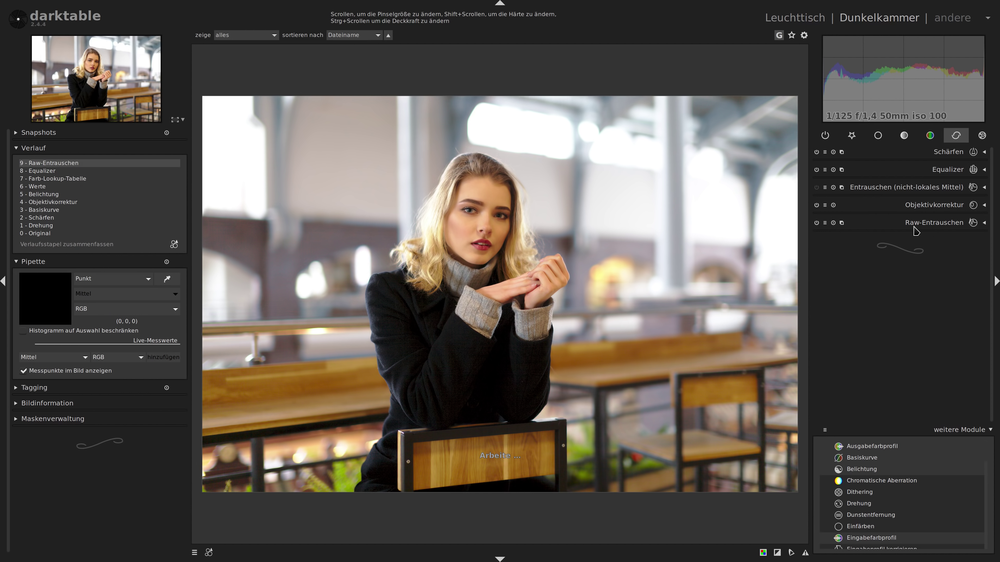
{"action": "left_click", "coordinate": [917, 225]}
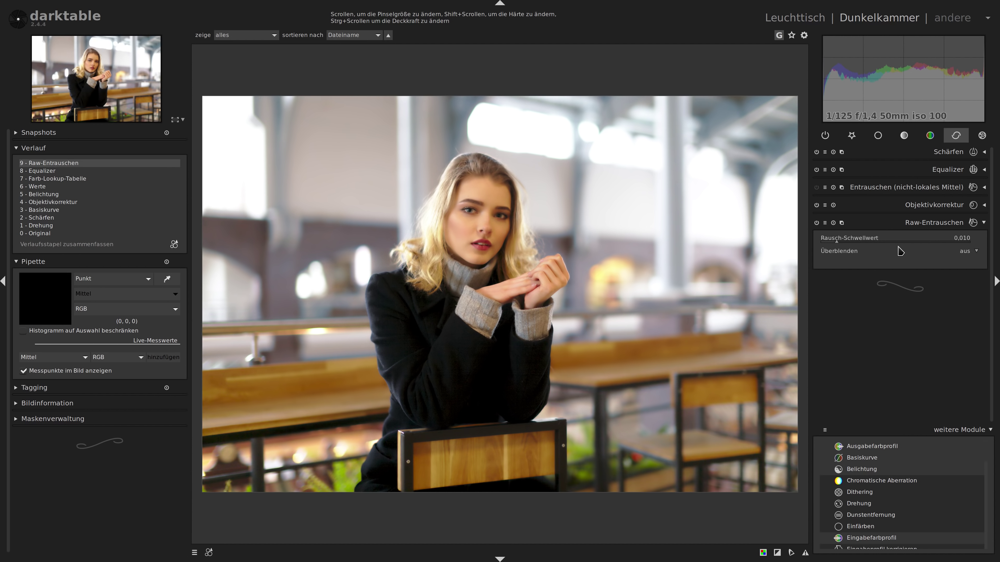
{"action": "scroll", "coordinate": [899, 241], "scroll_direction": "down", "scroll_amount": 1}
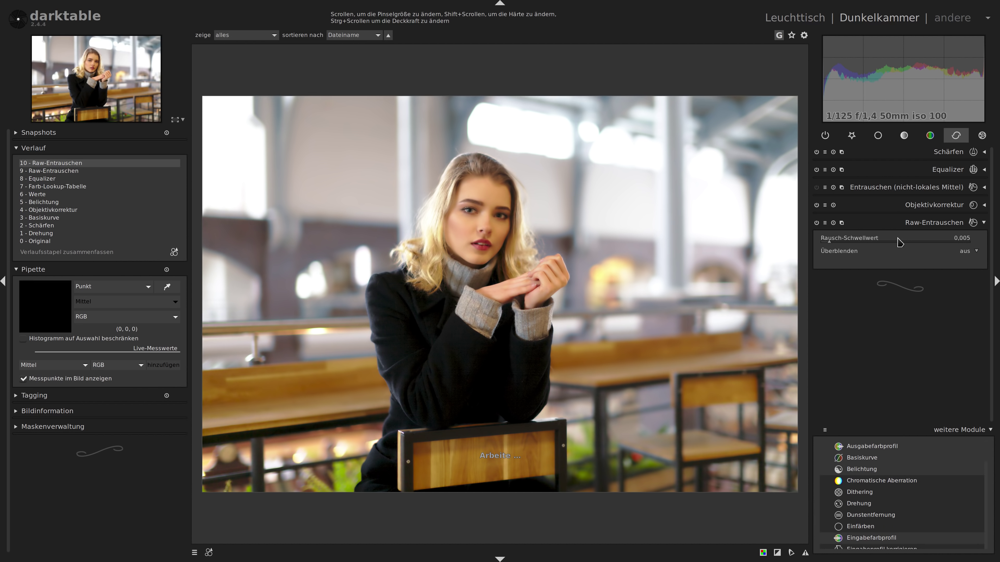
{"action": "left_click", "coordinate": [919, 227]}
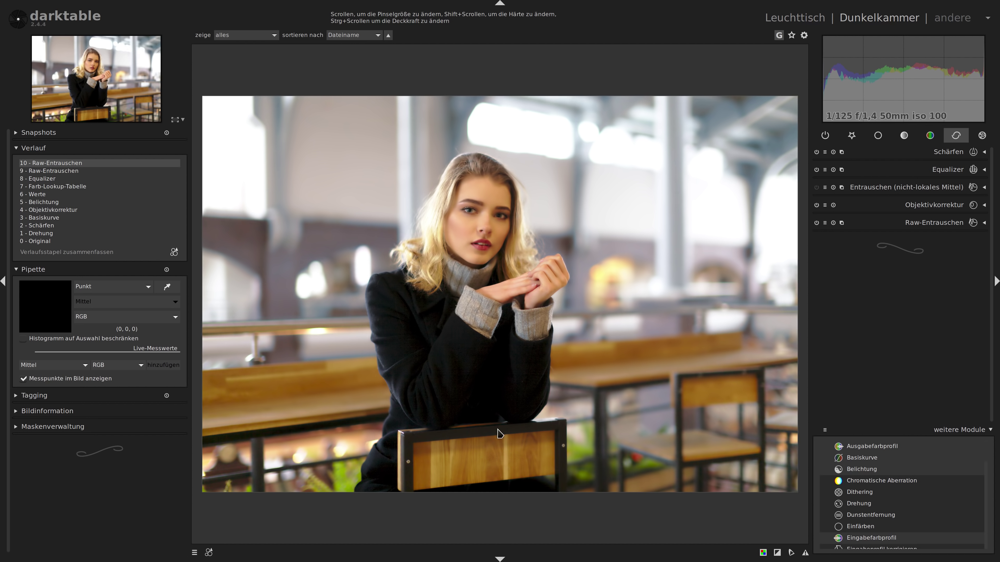
Set sharpening to radius 3.861 and amount 0.961.
{"action": "left_click", "coordinate": [954, 155]}
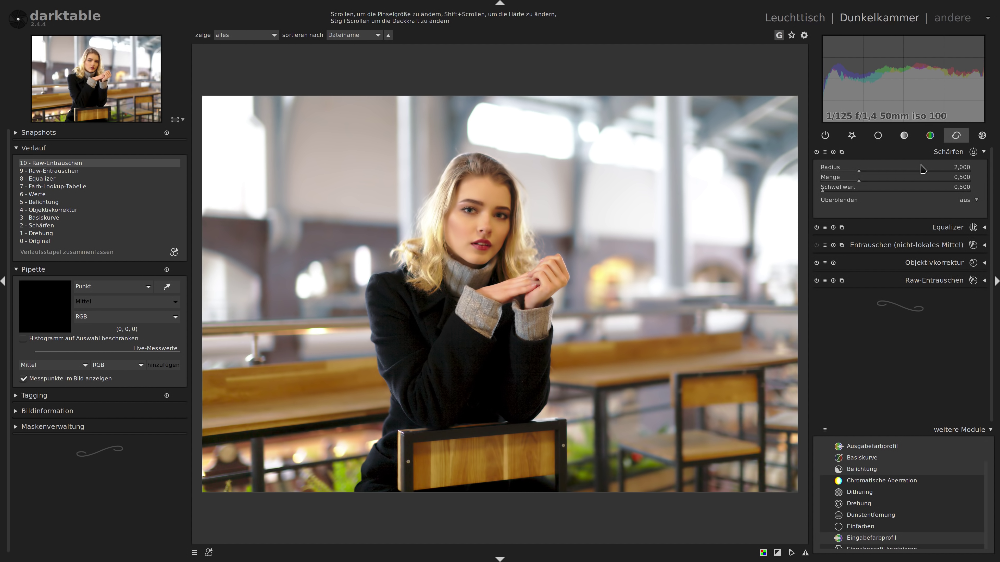
{"action": "left_click", "coordinate": [888, 182]}
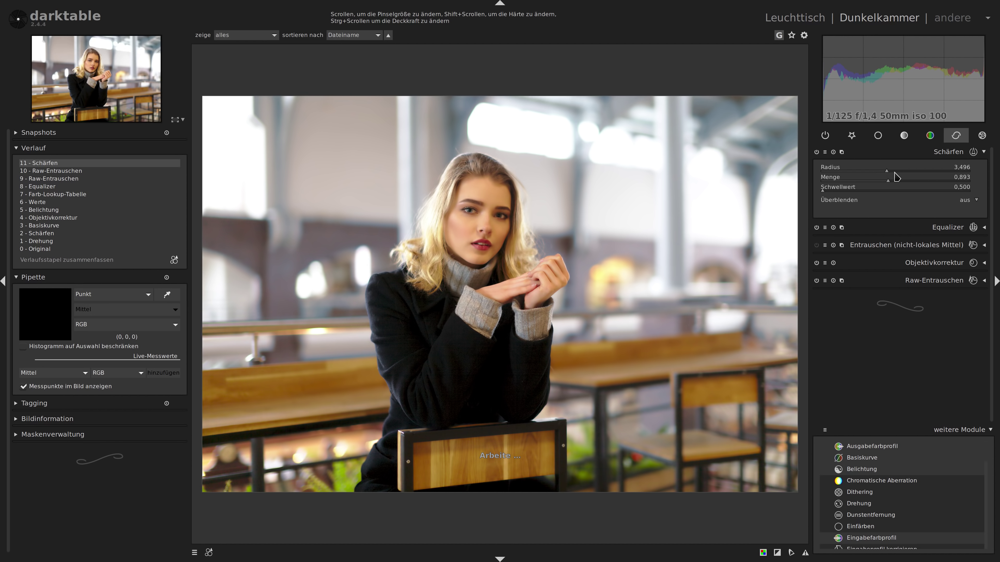
{"action": "left_click", "coordinate": [893, 171]}
{"action": "left_click", "coordinate": [893, 180]}
{"action": "left_click", "coordinate": [939, 228]}
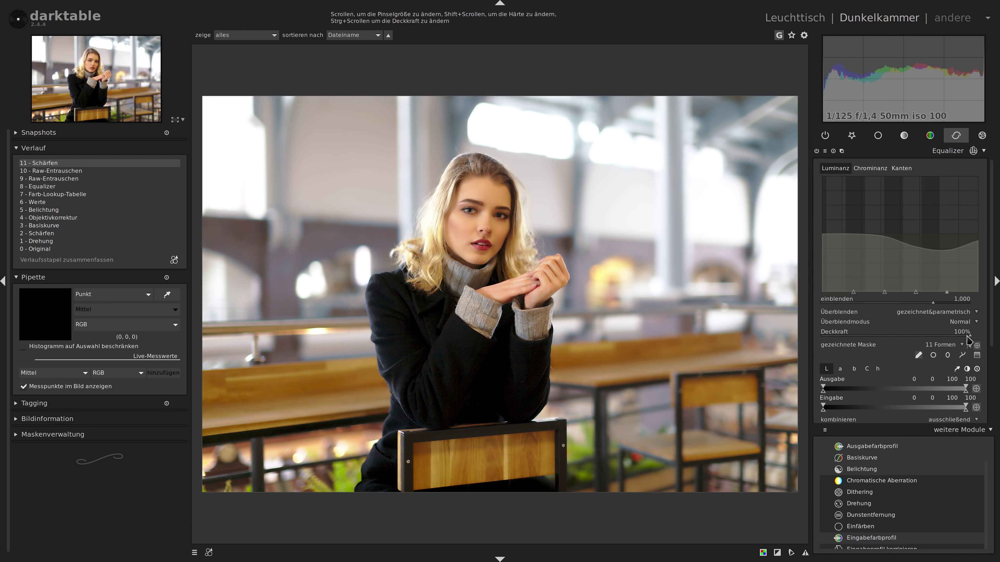
Lower the Equalizer's blend opacity to 89% and fold its settings away.
{"action": "left_click", "coordinate": [955, 336]}
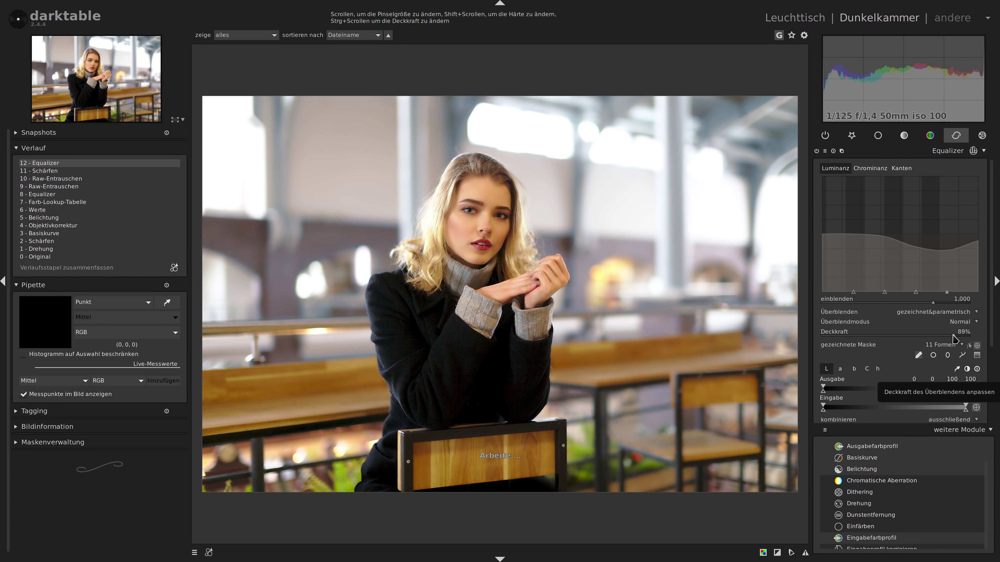
{"action": "left_click", "coordinate": [903, 154]}
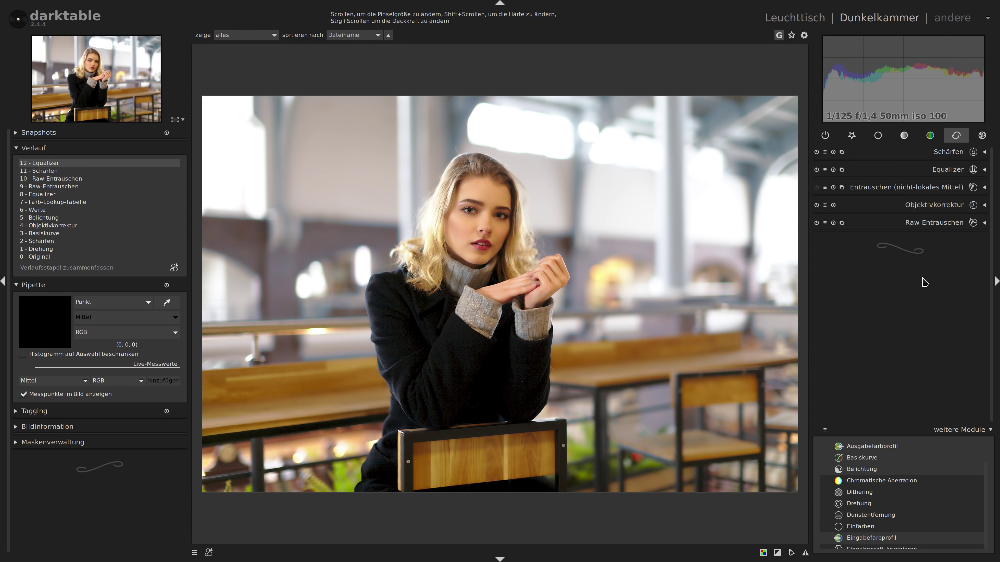
In the creative effects group, switch split-toning off and apply a vignette.
{"action": "left_click", "coordinate": [981, 136]}
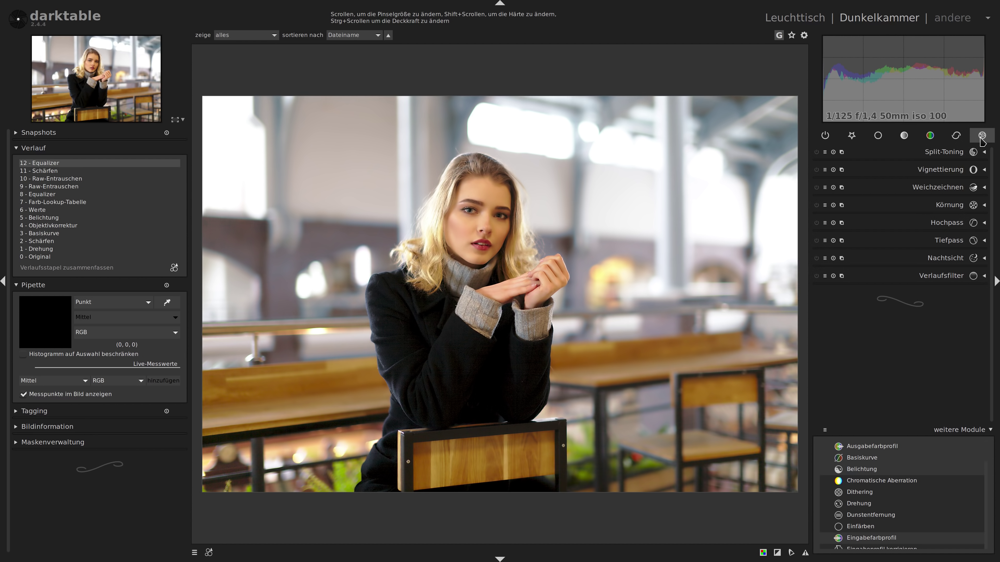
{"action": "left_click", "coordinate": [816, 153]}
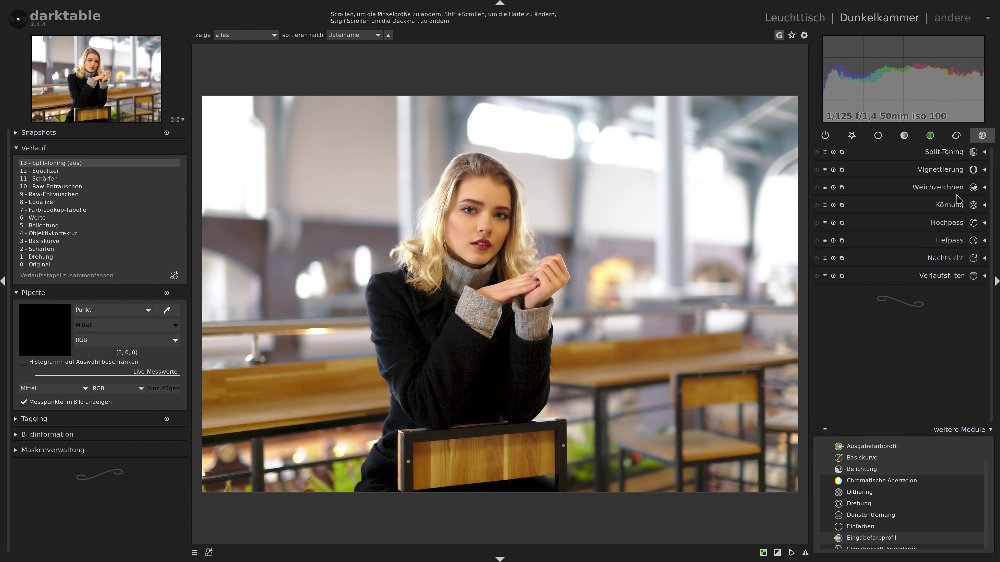
{"action": "left_click", "coordinate": [826, 170]}
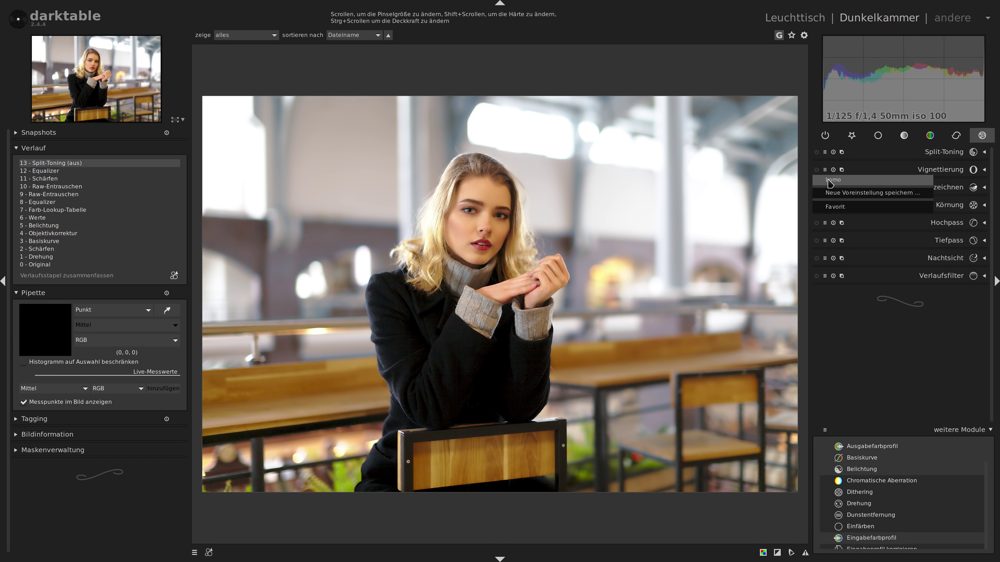
{"action": "left_click", "coordinate": [848, 182]}
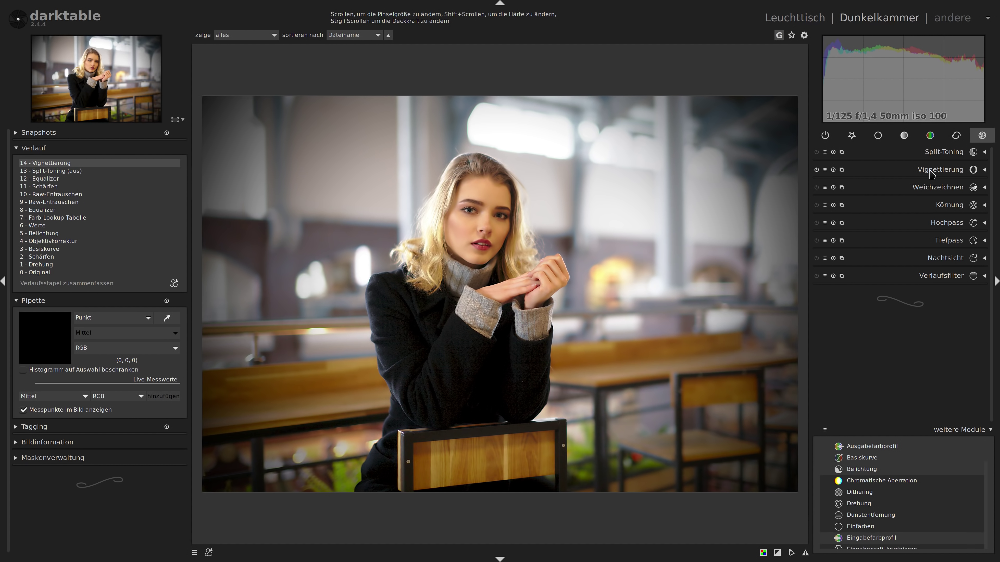
Reset the vignette to defaults and stretch it into a wide oval around the woman.
{"action": "left_click", "coordinate": [930, 170]}
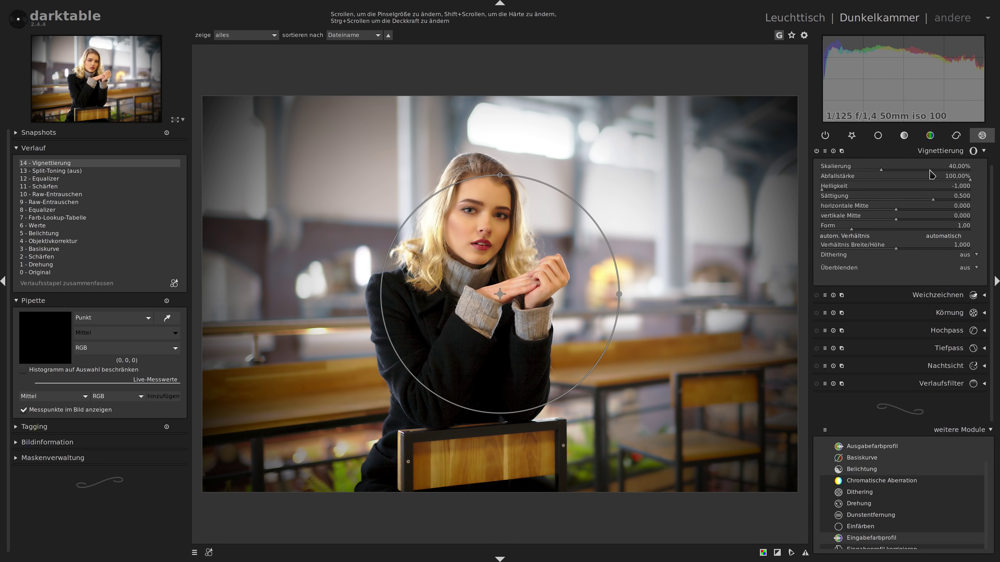
{"action": "left_click", "coordinate": [833, 150]}
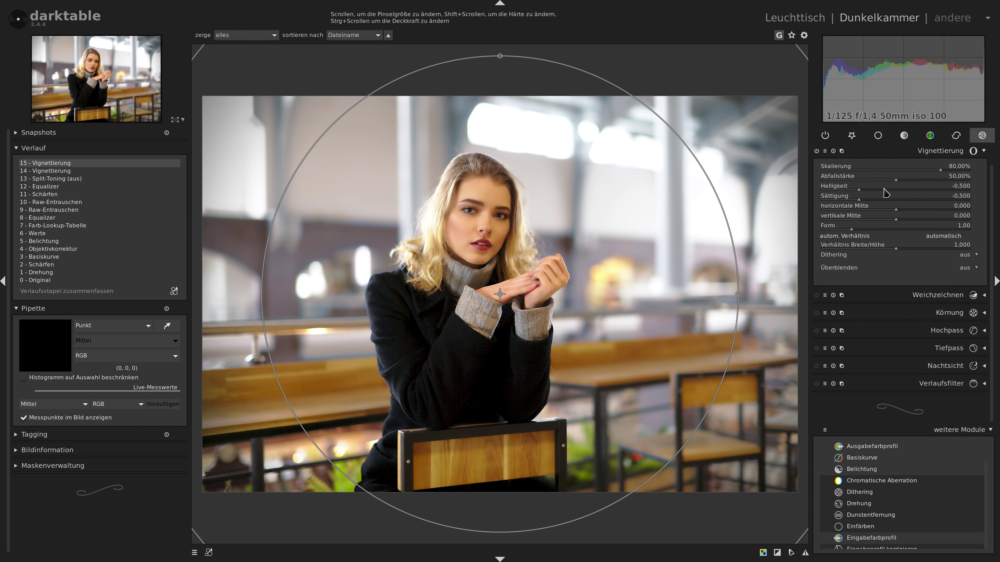
{"action": "left_click", "coordinate": [941, 153]}
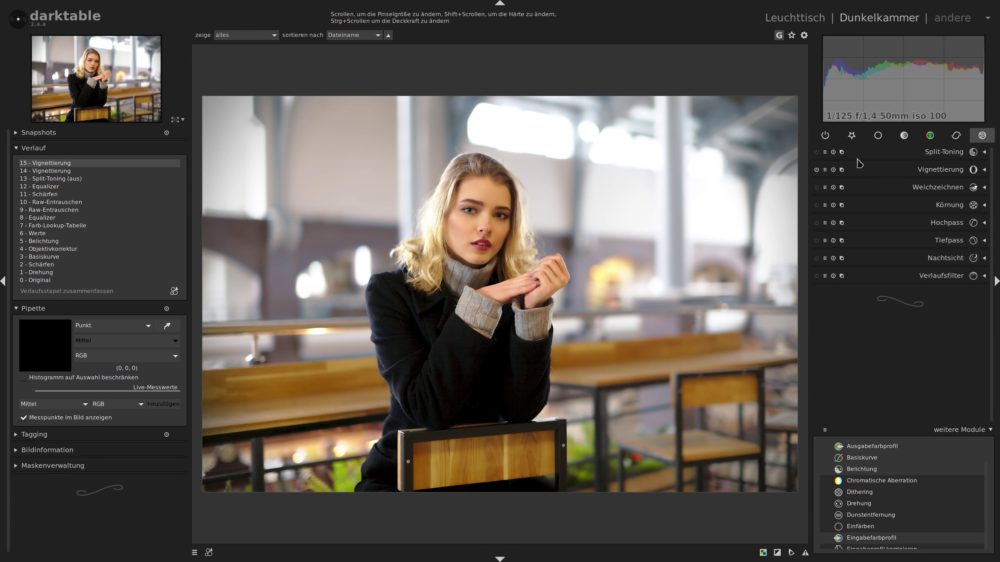
{"action": "left_click", "coordinate": [915, 170]}
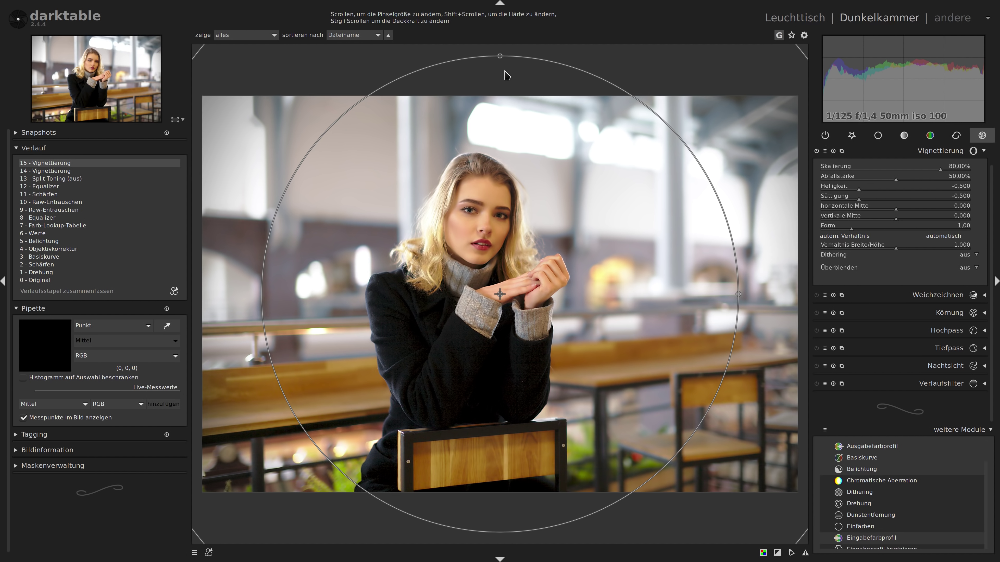
{"action": "left_click_drag", "start_coordinate": [500, 56], "coordinate": [500, 119]}
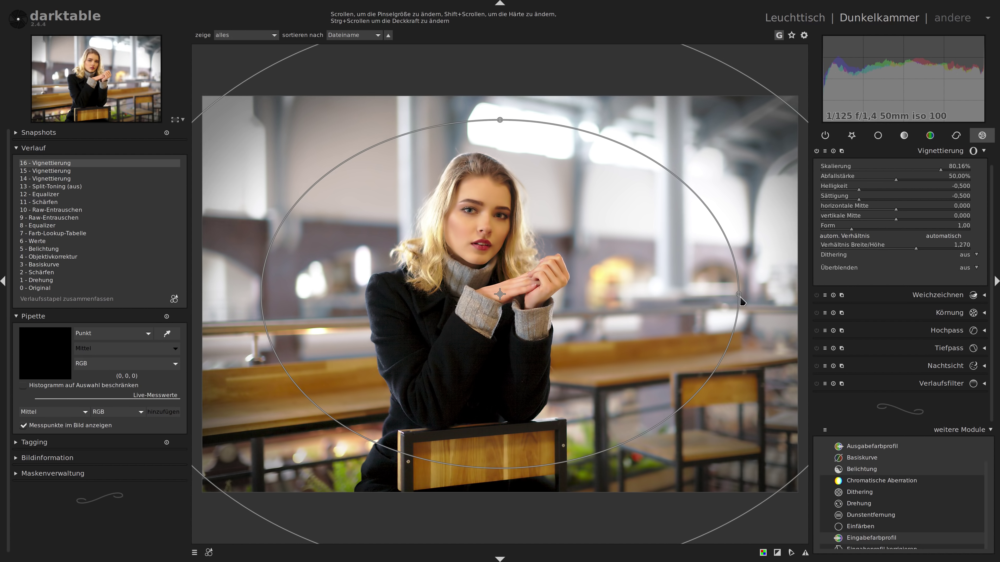
{"action": "left_click_drag", "start_coordinate": [739, 294], "coordinate": [705, 294]}
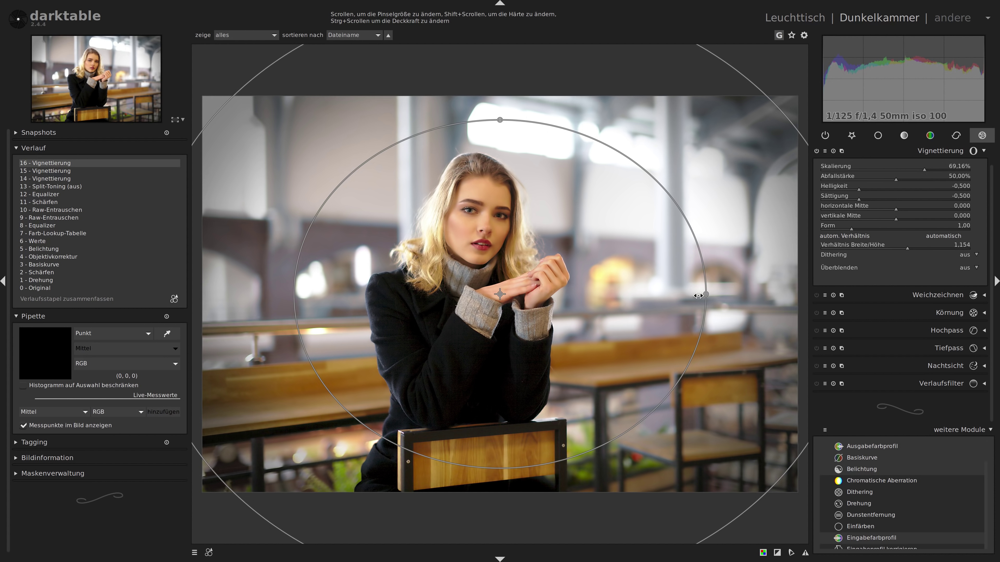
{"action": "left_click", "coordinate": [942, 153]}
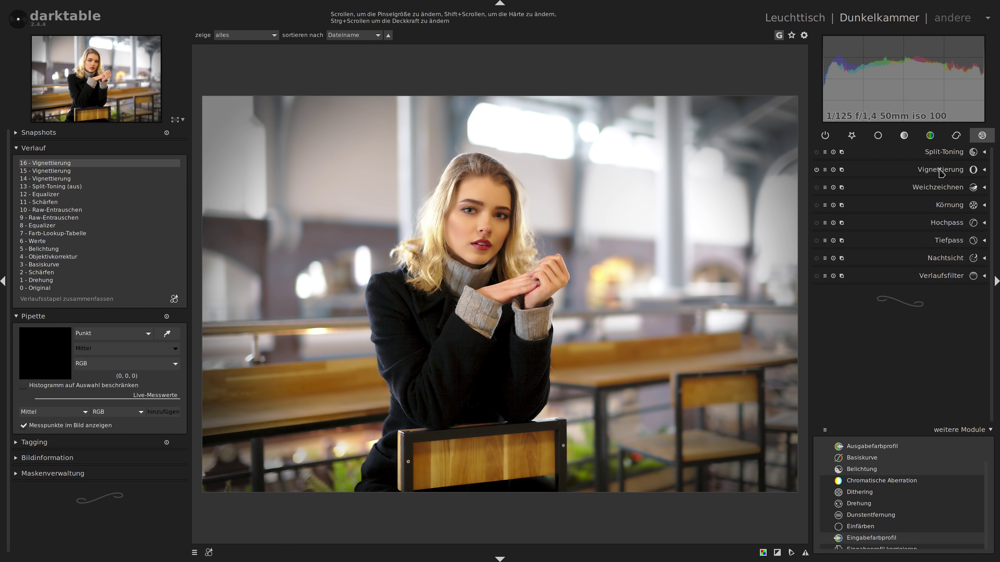
Level the graduated filter line across the upper photo and set its density to 0,17 EV.
{"action": "left_click", "coordinate": [944, 276]}
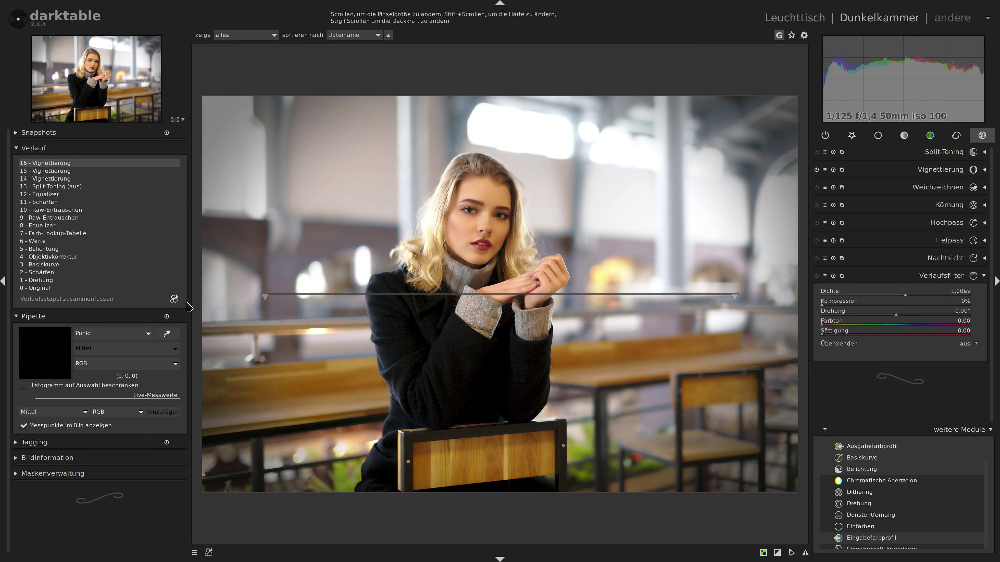
{"action": "left_click_drag", "start_coordinate": [270, 298], "coordinate": [293, 213]}
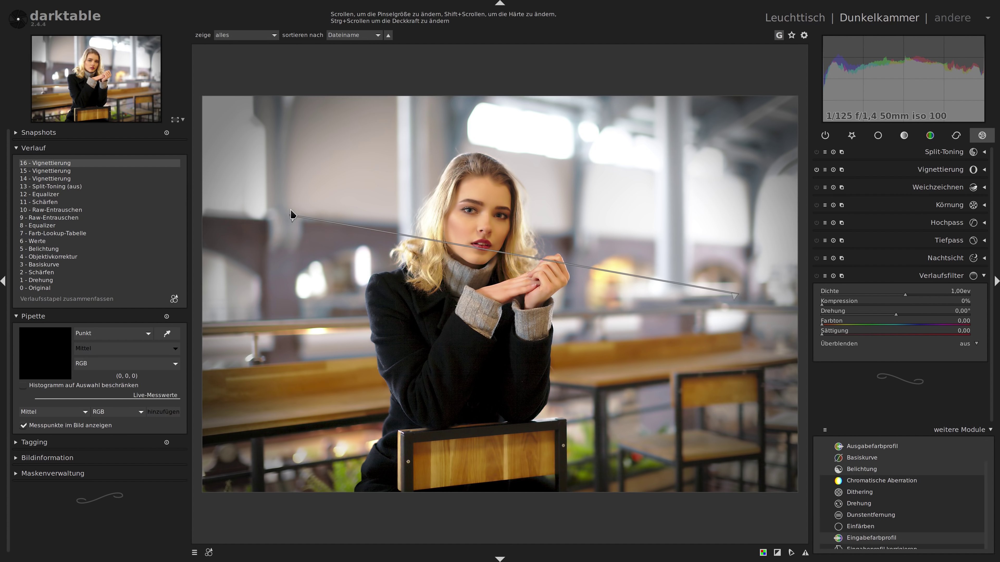
{"action": "left_click_drag", "start_coordinate": [733, 295], "coordinate": [730, 202]}
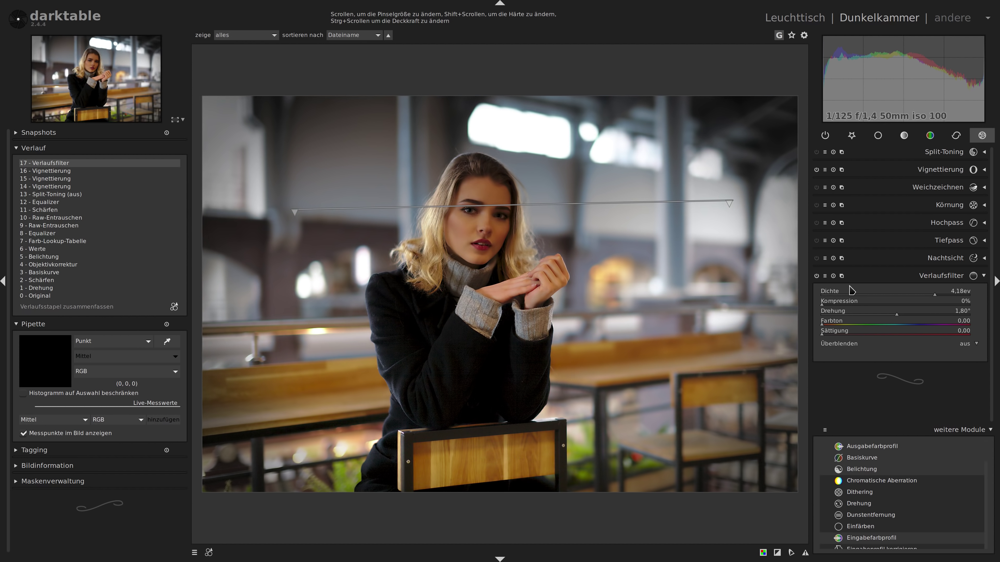
{"action": "double_click", "coordinate": [965, 294]}
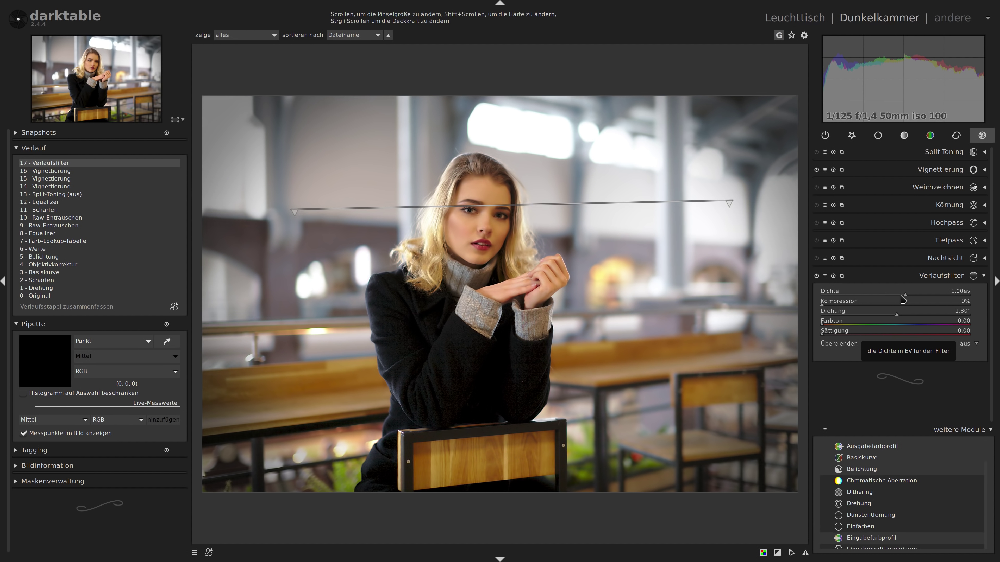
{"action": "left_click", "coordinate": [897, 296]}
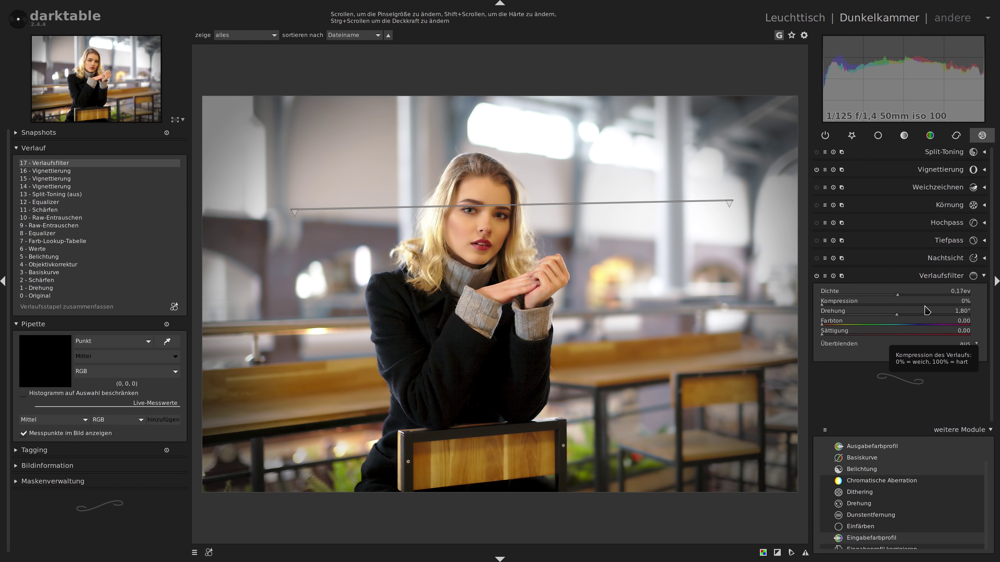
{"action": "left_click", "coordinate": [911, 276]}
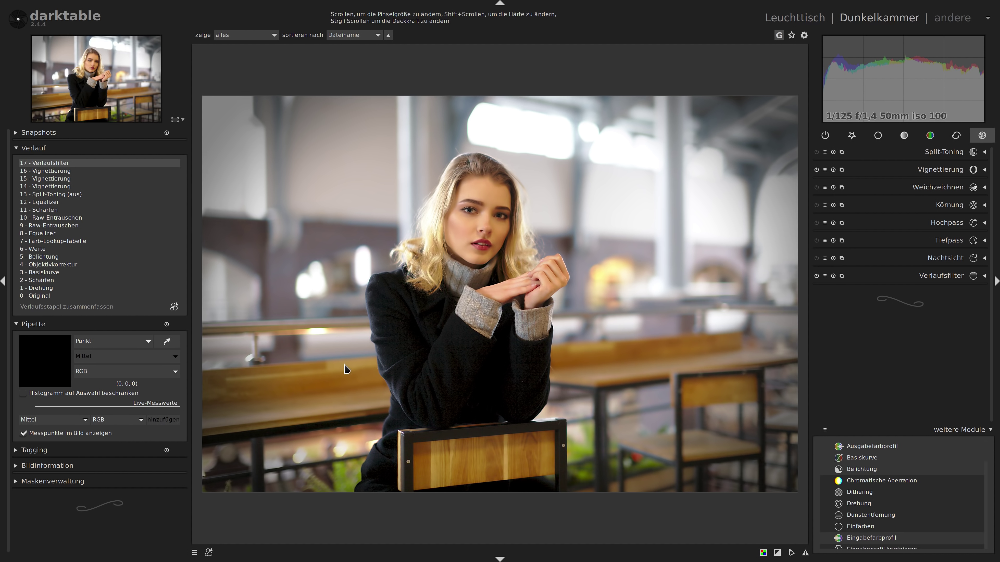
Compare history steps 0 (original), 7 and 17, then switch the vignette off.
{"action": "left_click", "coordinate": [67, 296]}
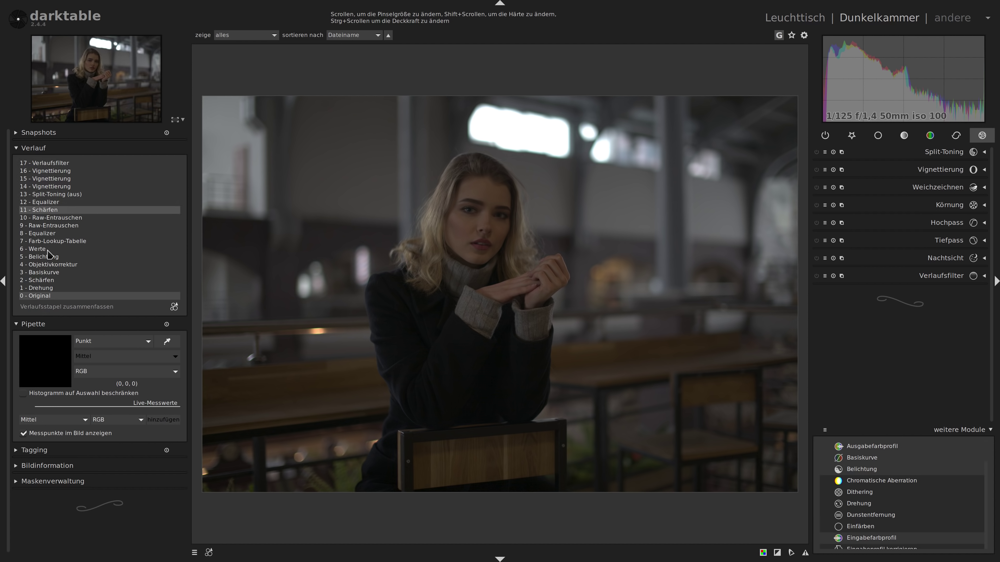
{"action": "left_click", "coordinate": [61, 241]}
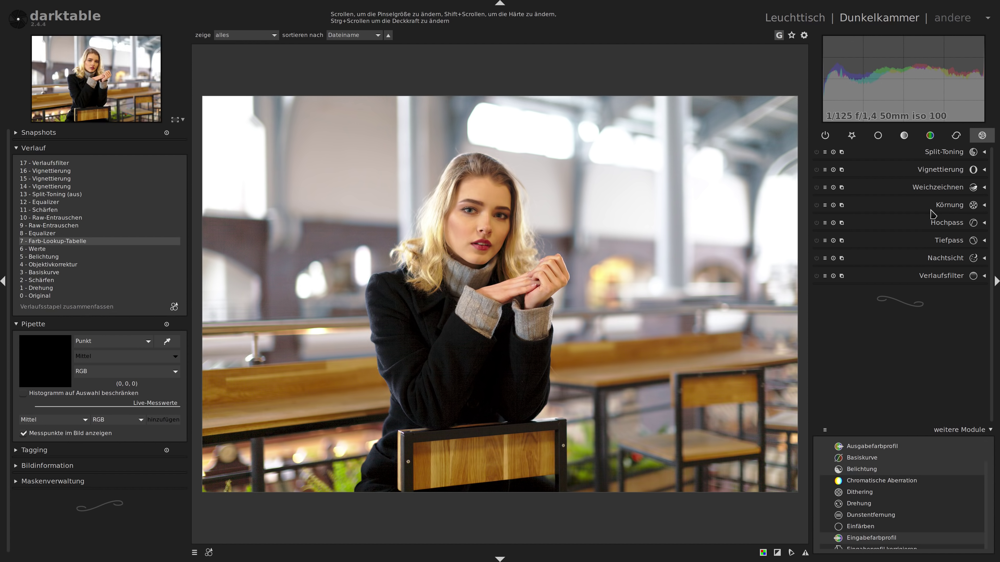
{"action": "left_click", "coordinate": [56, 164]}
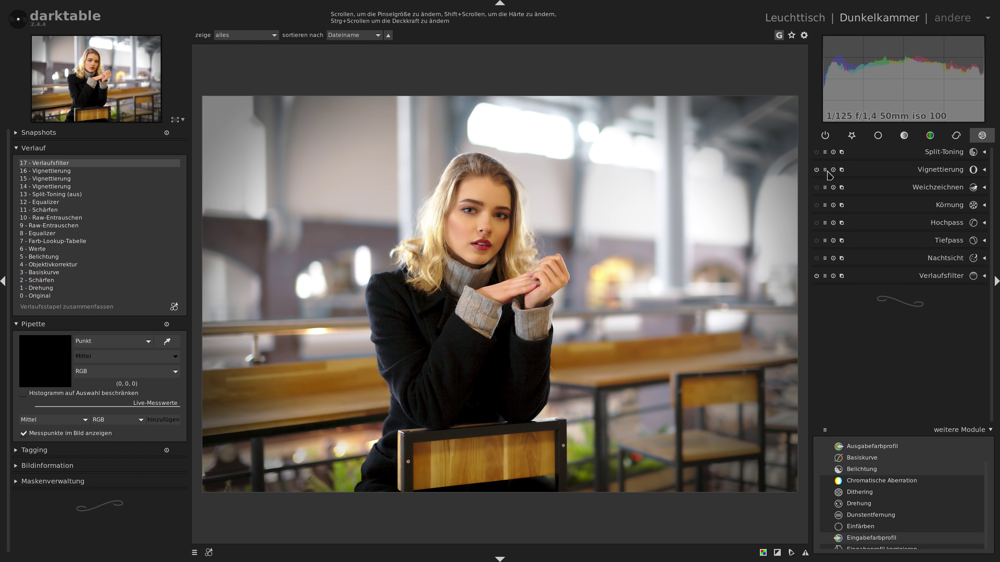
{"action": "left_click", "coordinate": [817, 170]}
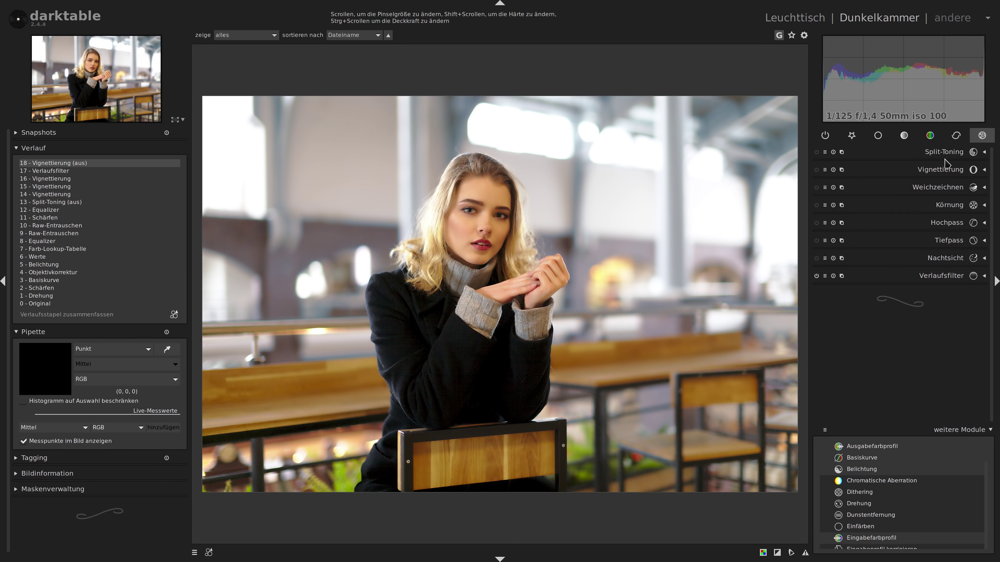
Expand the colour look-up table settings and compare the original against step 18.
{"action": "left_click", "coordinate": [930, 135]}
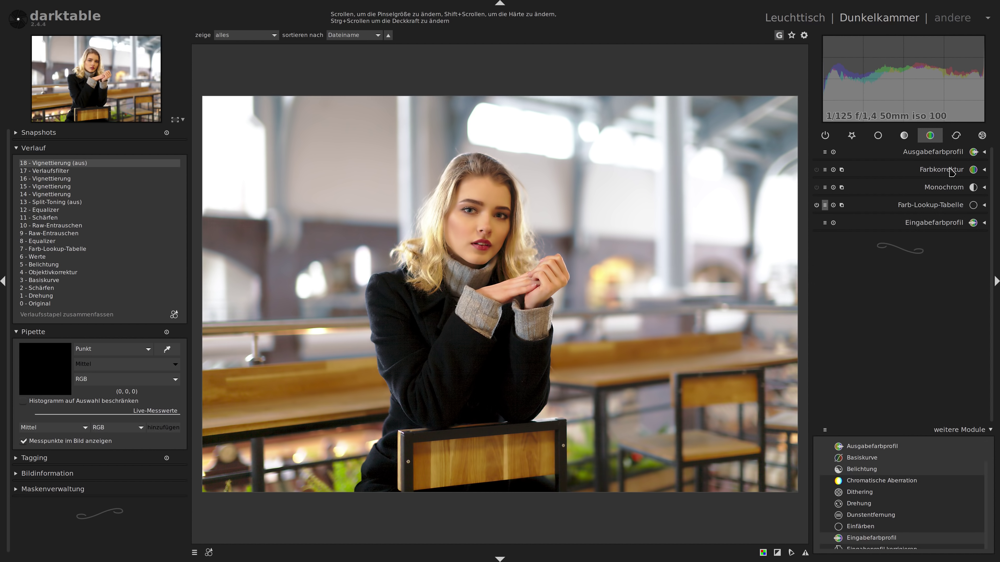
{"action": "left_click", "coordinate": [941, 206]}
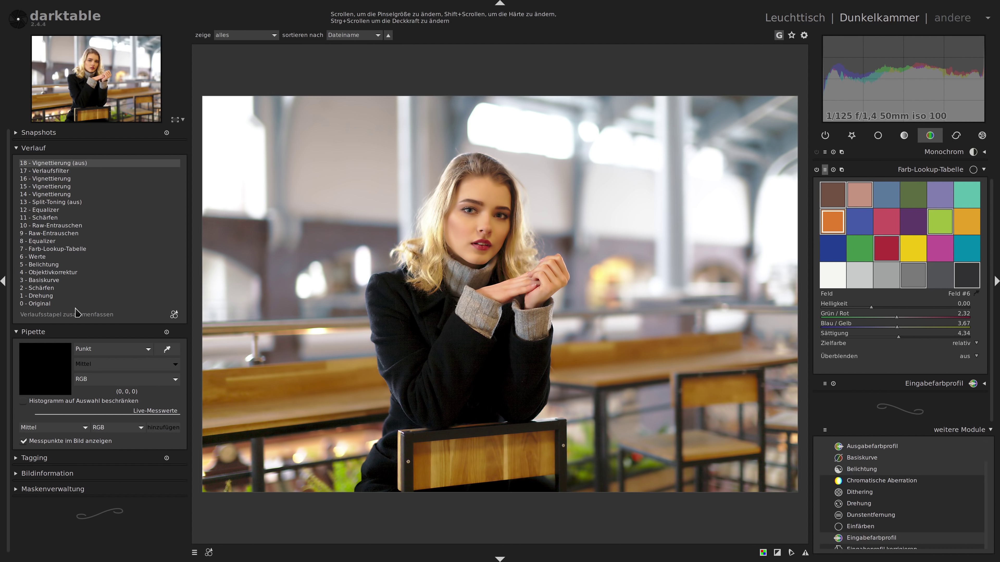
{"action": "left_click", "coordinate": [42, 304]}
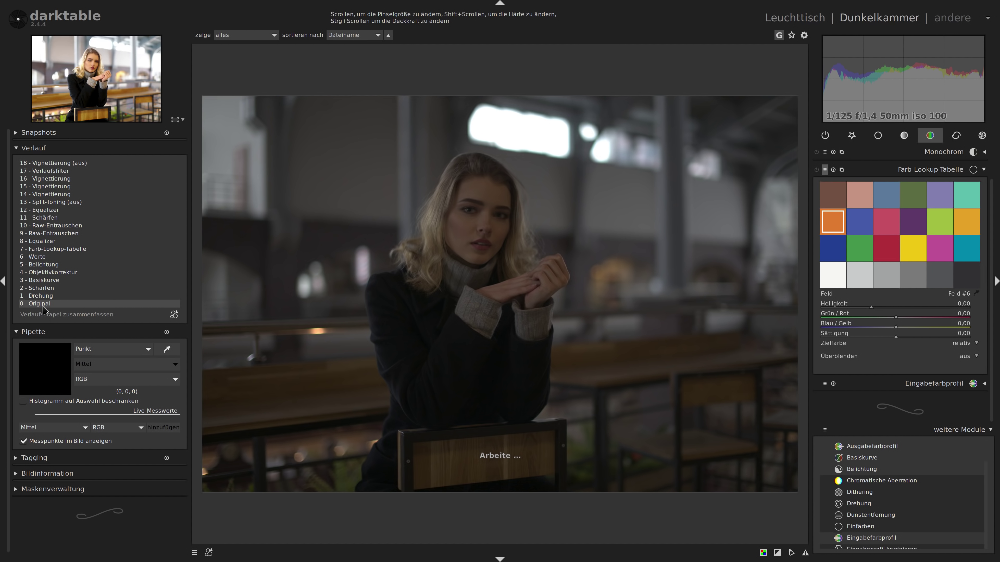
{"action": "left_click", "coordinate": [48, 163]}
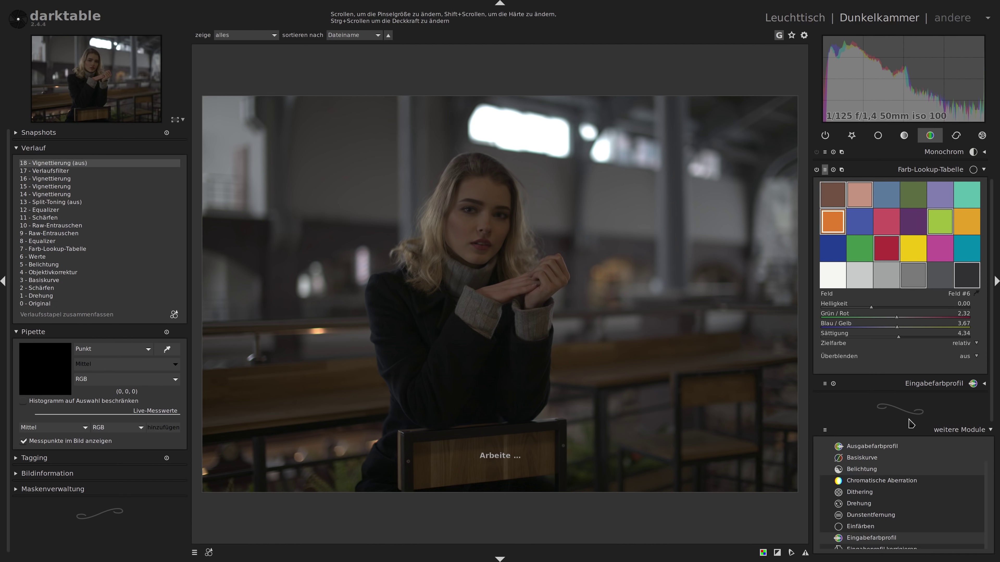